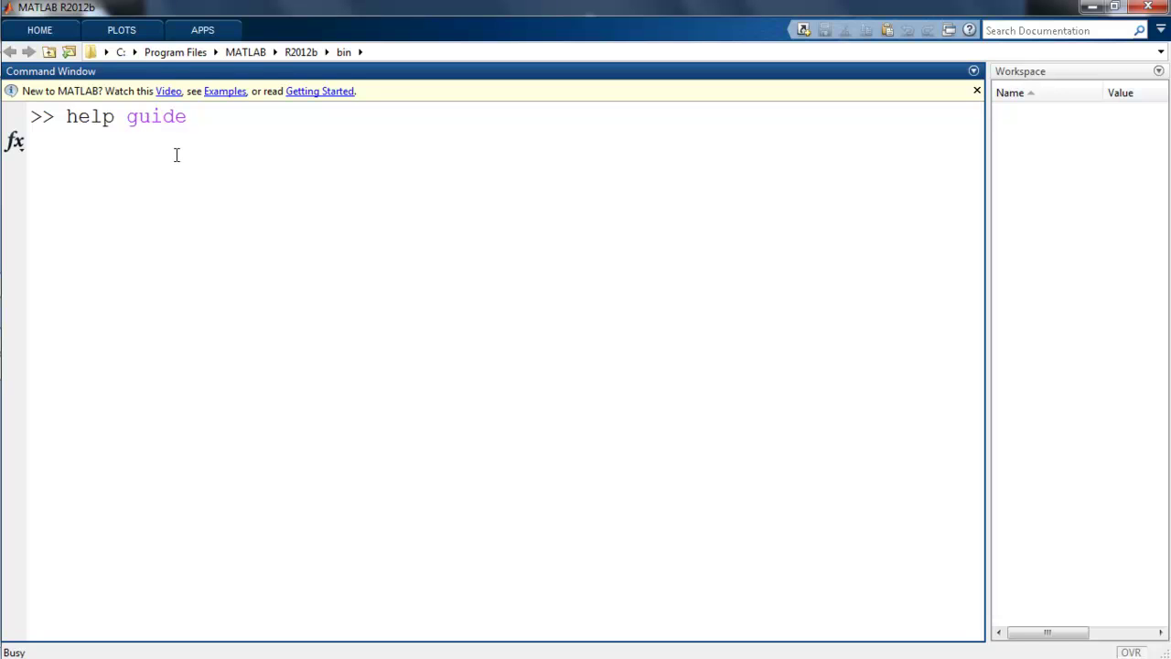
# Review the help text for the guide command and run guide to open the GUIDE Quick Start dialog
pyautogui.scroll(4, 263, 274)
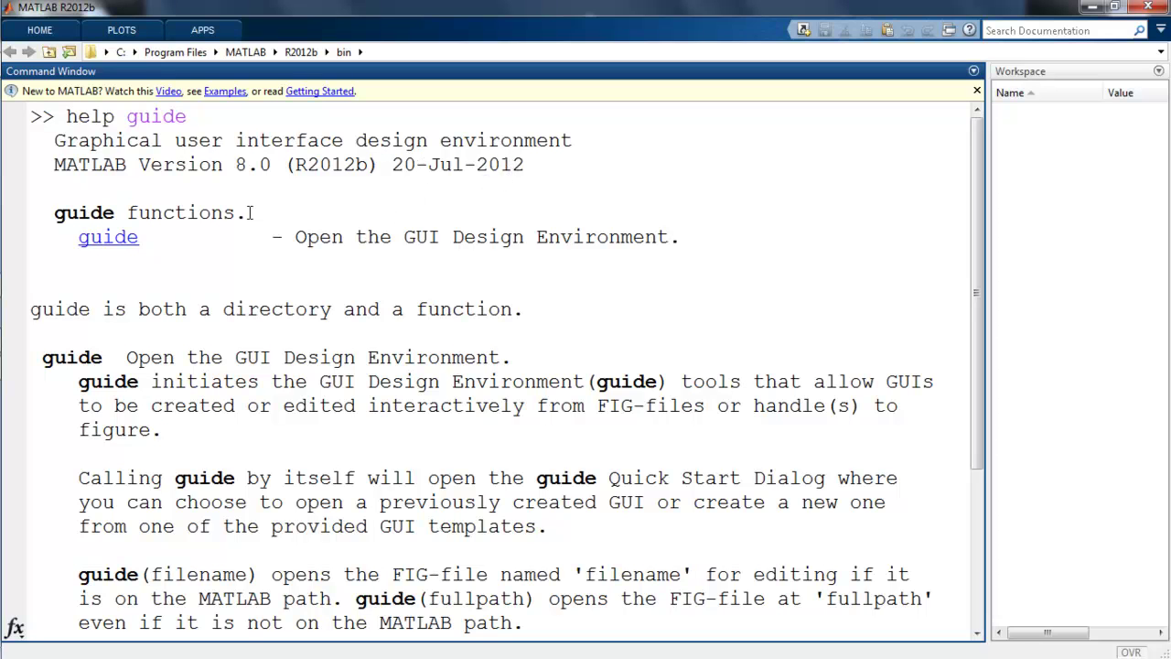
pyautogui.scroll(-1, 218, 219)
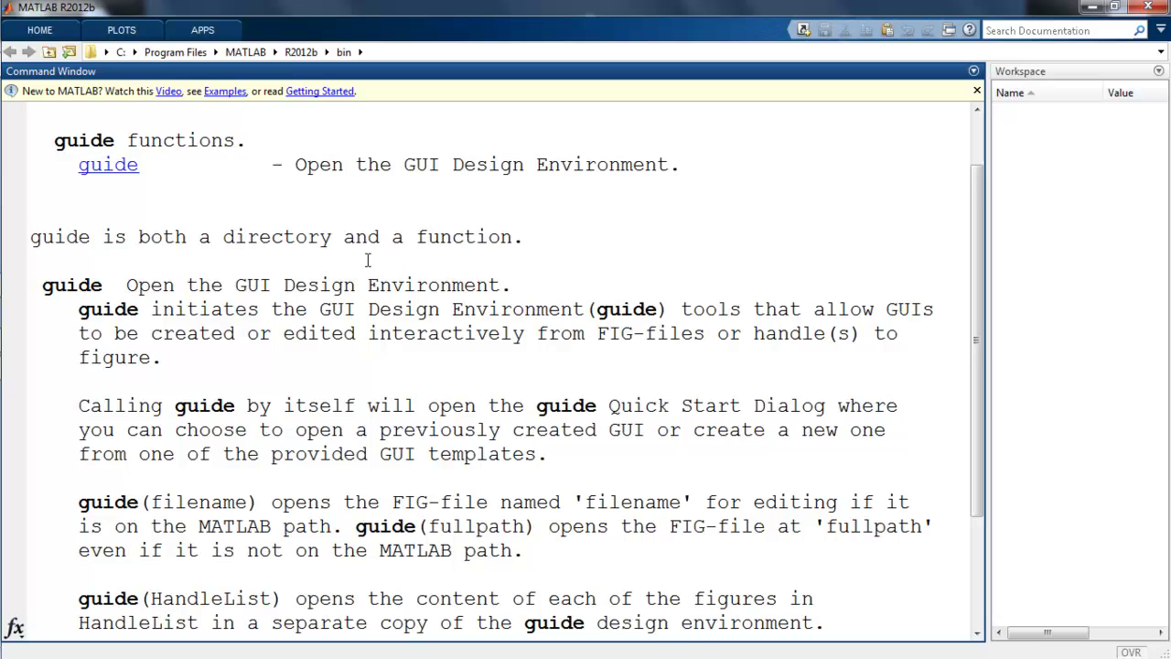
pyautogui.scroll(-1, 367, 260)
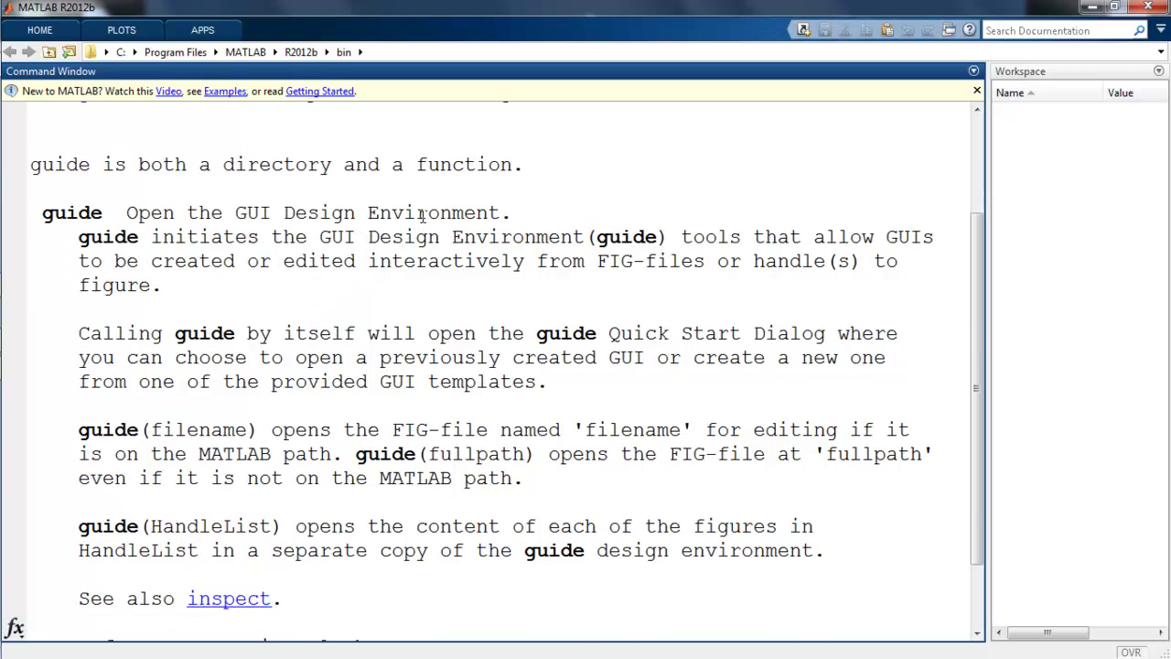
pyautogui.scroll(-2, 210, 232)
pyautogui.write('guide')
pyautogui.press('Return')
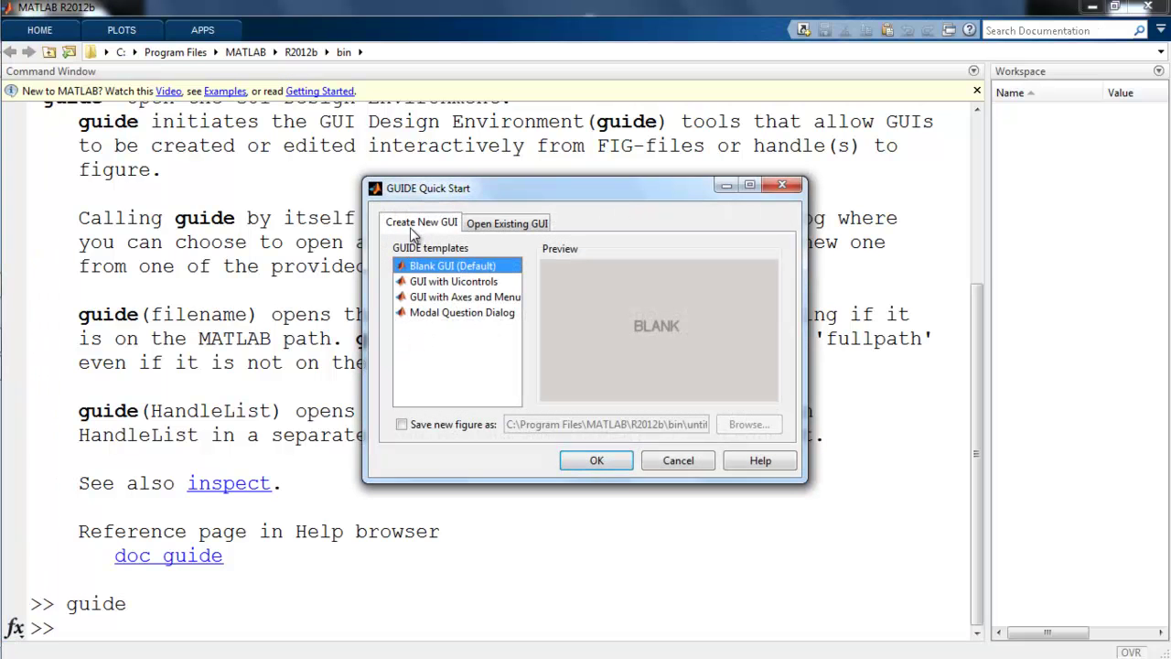
# Create a new GUI from the Blank GUI (Default) template
pyautogui.click(447, 228)
pyautogui.click(503, 223)
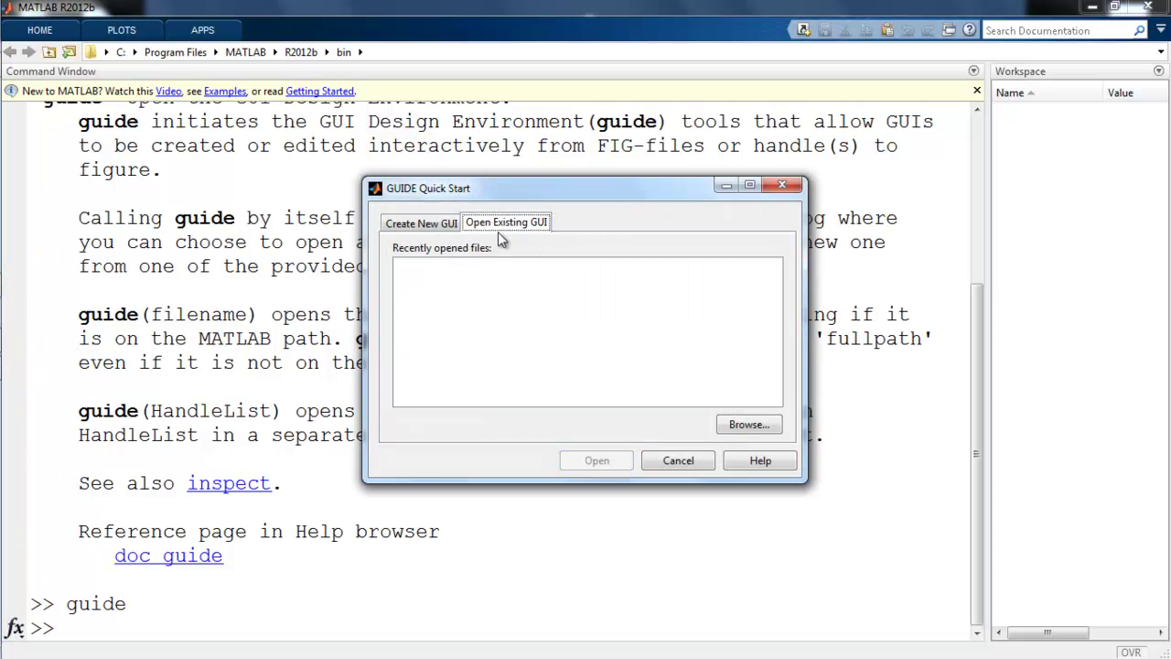
pyautogui.click(430, 225)
pyautogui.click(436, 263)
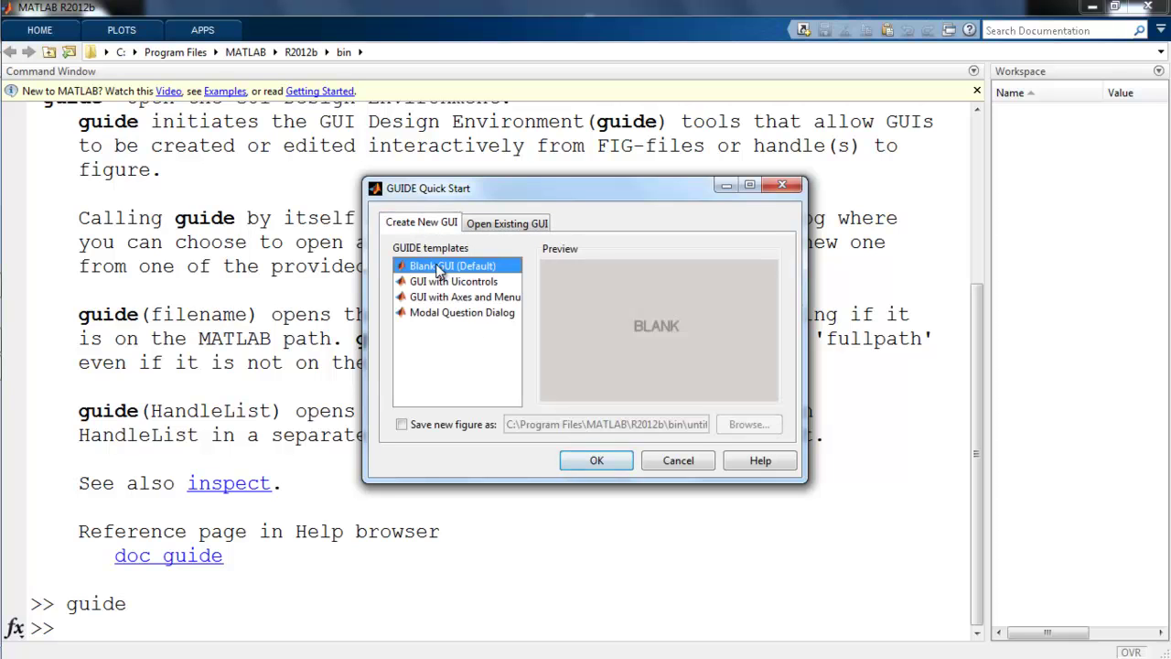
pyautogui.click(596, 461)
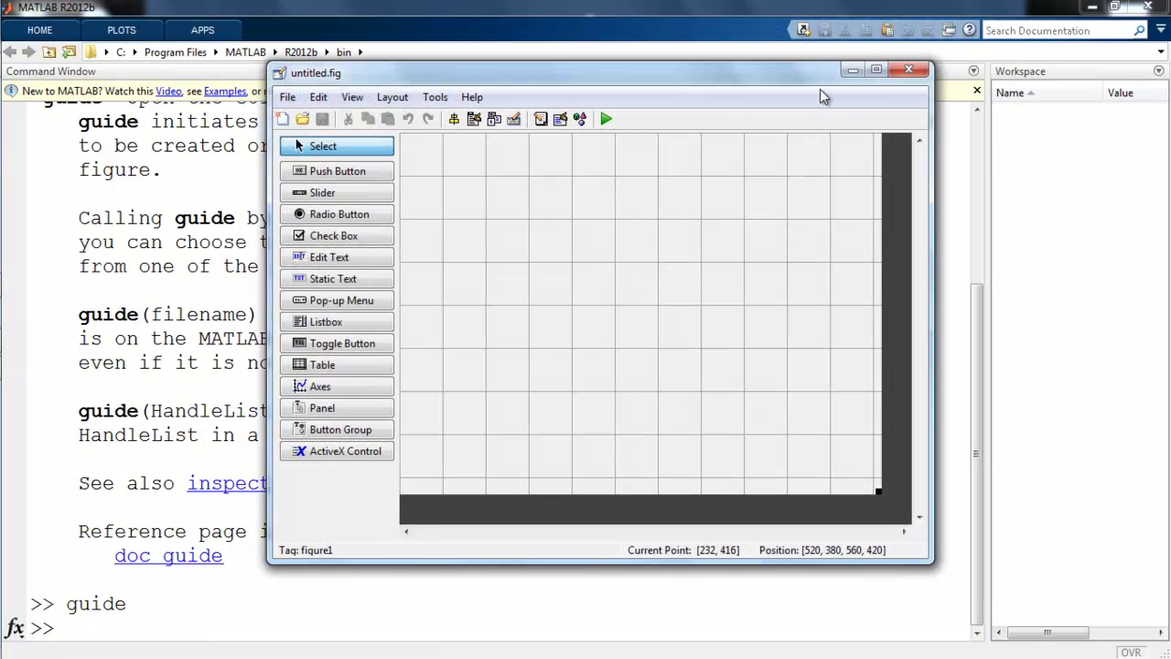
# Maximize the layout editor window and enlarge the GUI canvas to about 706 by 508
pyautogui.click(873, 71)
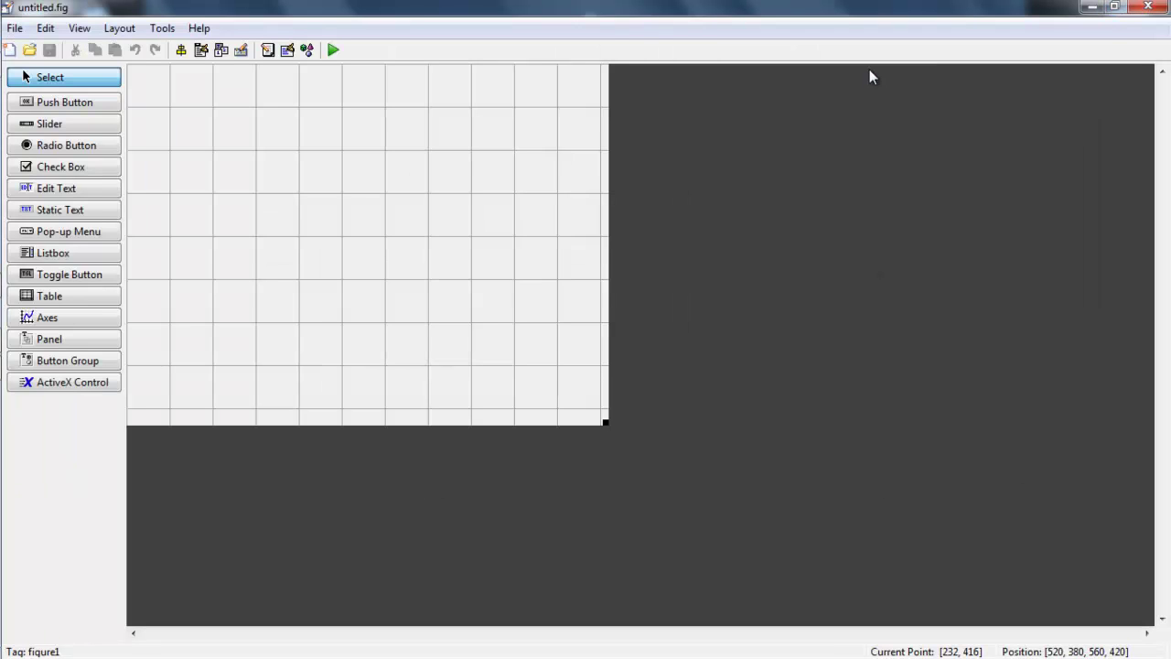
pyautogui.moveTo(628, 422); pyautogui.dragTo(732, 500)
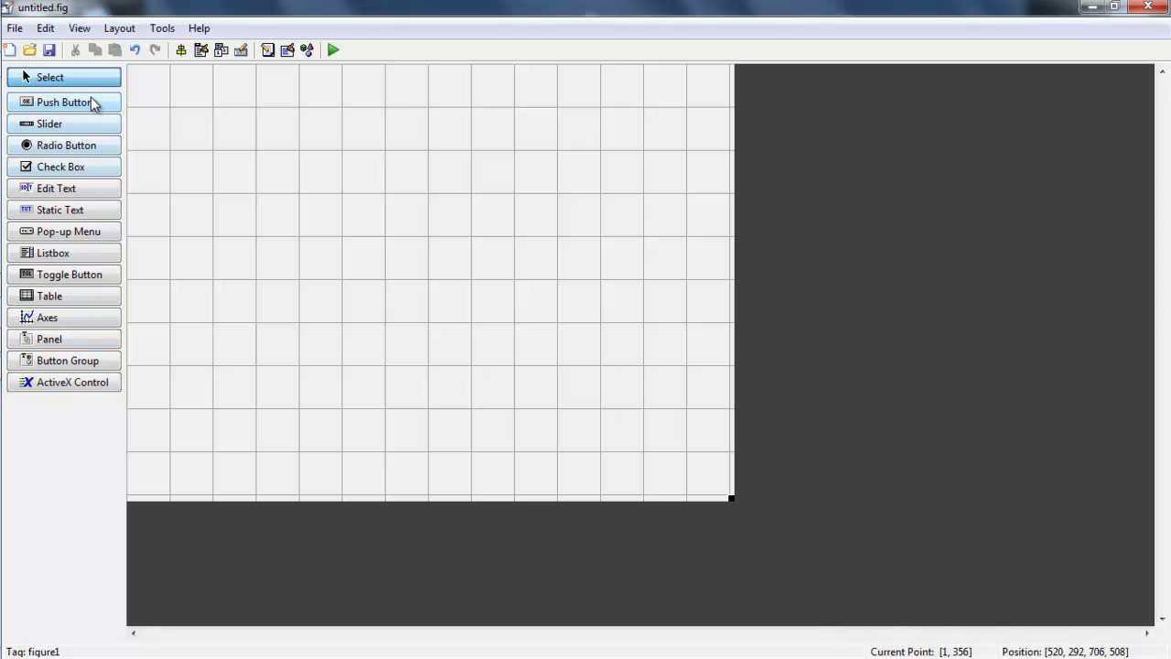
# Hide the component palette names through the GUIDE preferences, apply the change, and turn the names back on
pyautogui.click(15, 28)
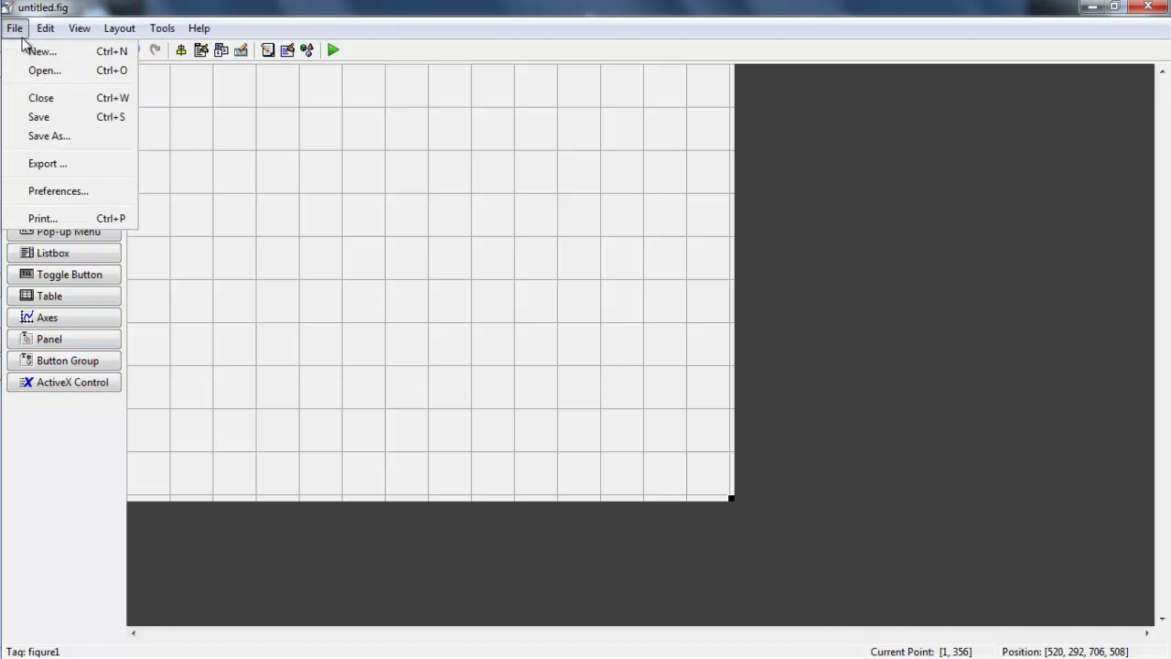
pyautogui.click(64, 191)
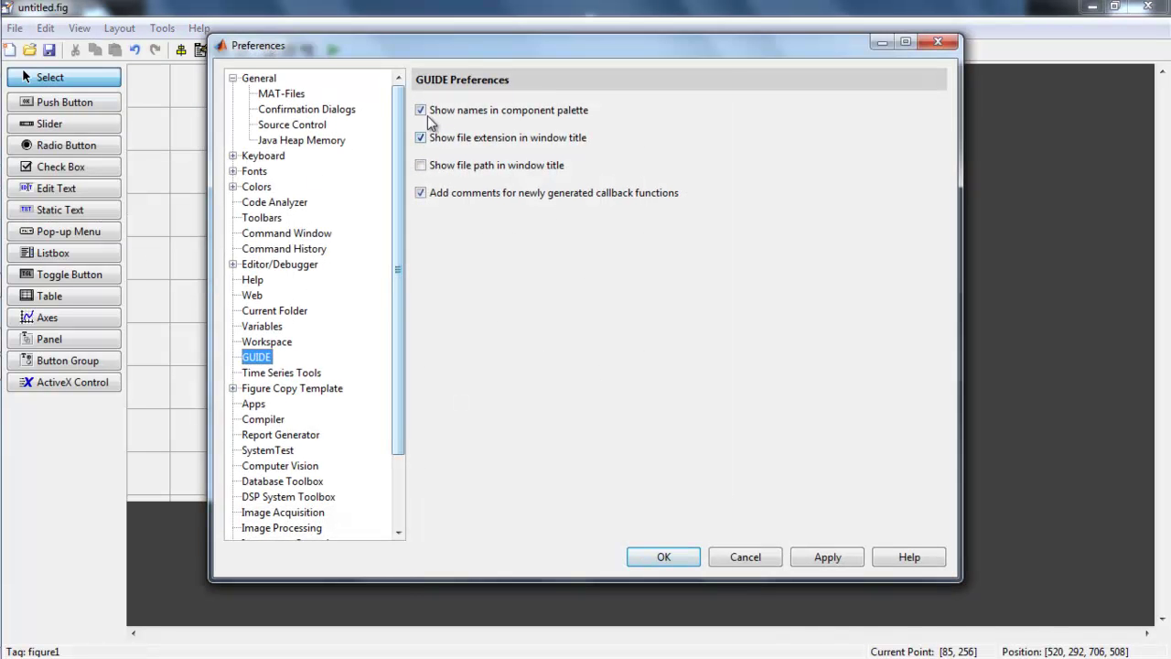
pyautogui.click(554, 111)
pyautogui.click(860, 557)
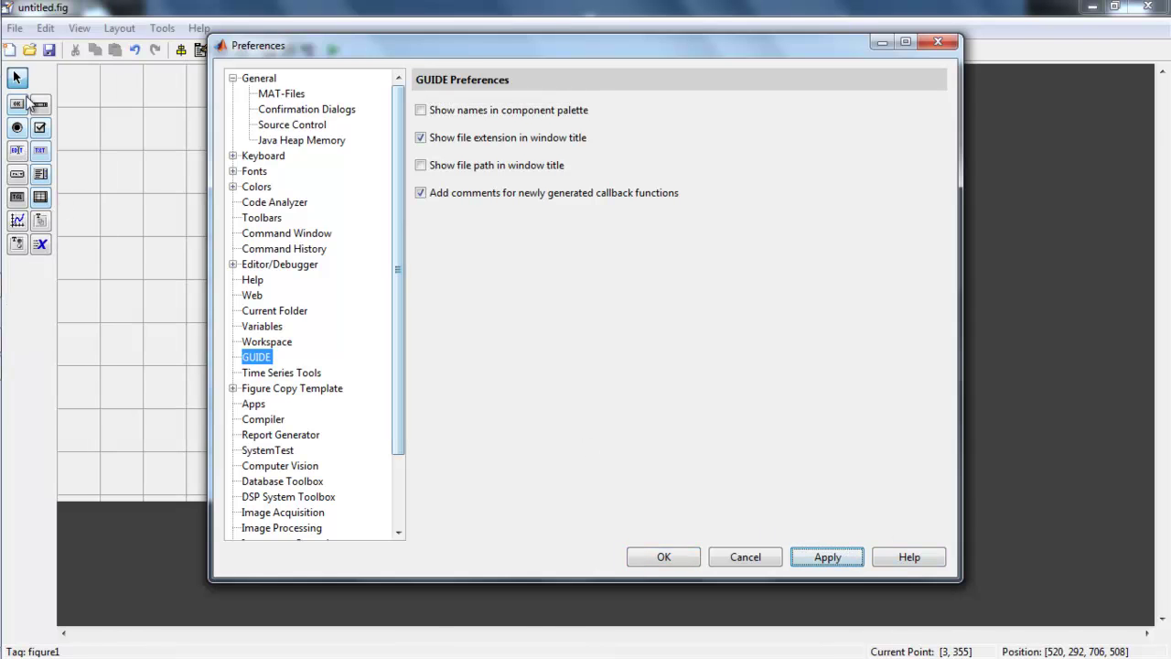
pyautogui.click(452, 112)
pyautogui.click(633, 553)
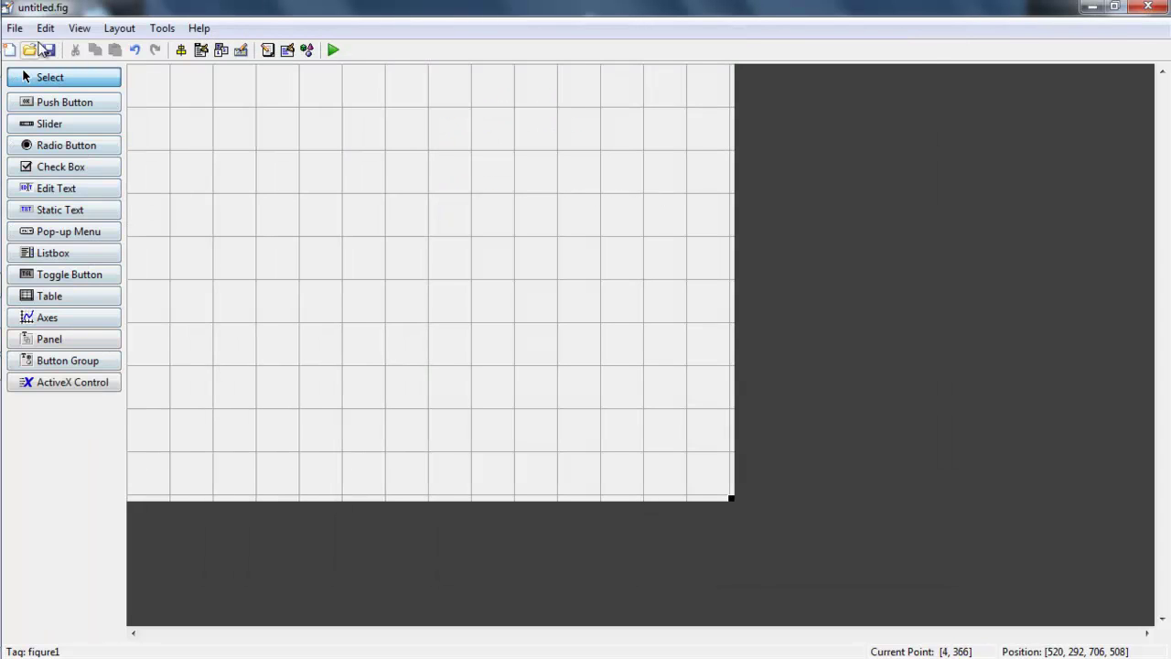
pyautogui.click(15, 28)
pyautogui.moveTo(41, 29)
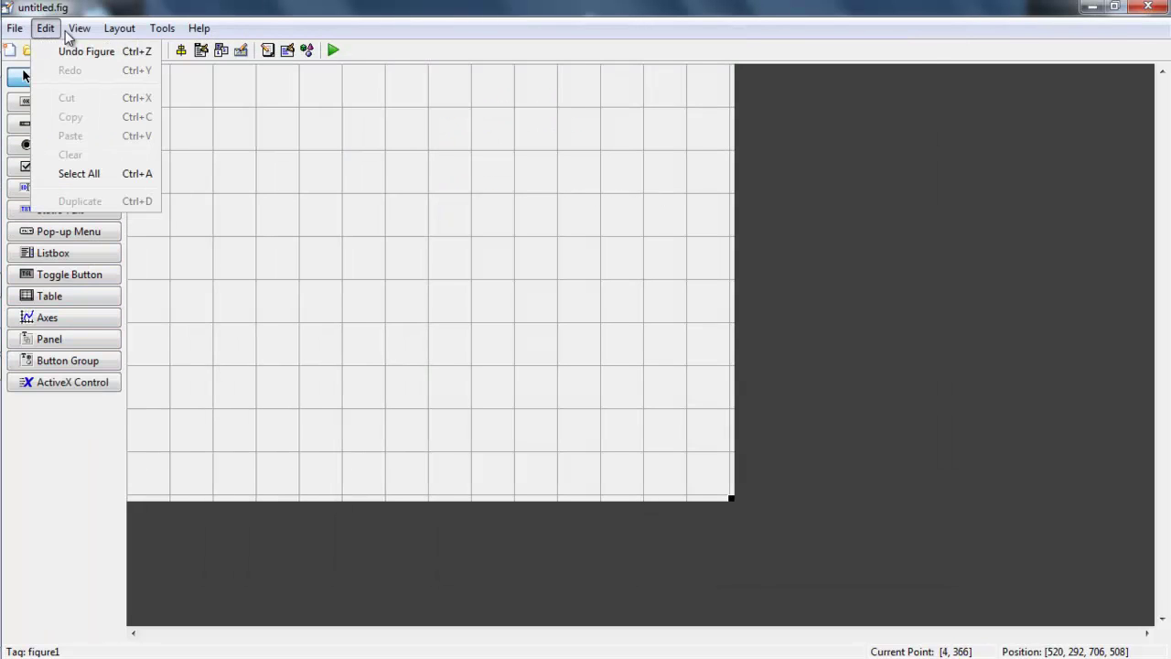
pyautogui.moveTo(163, 31)
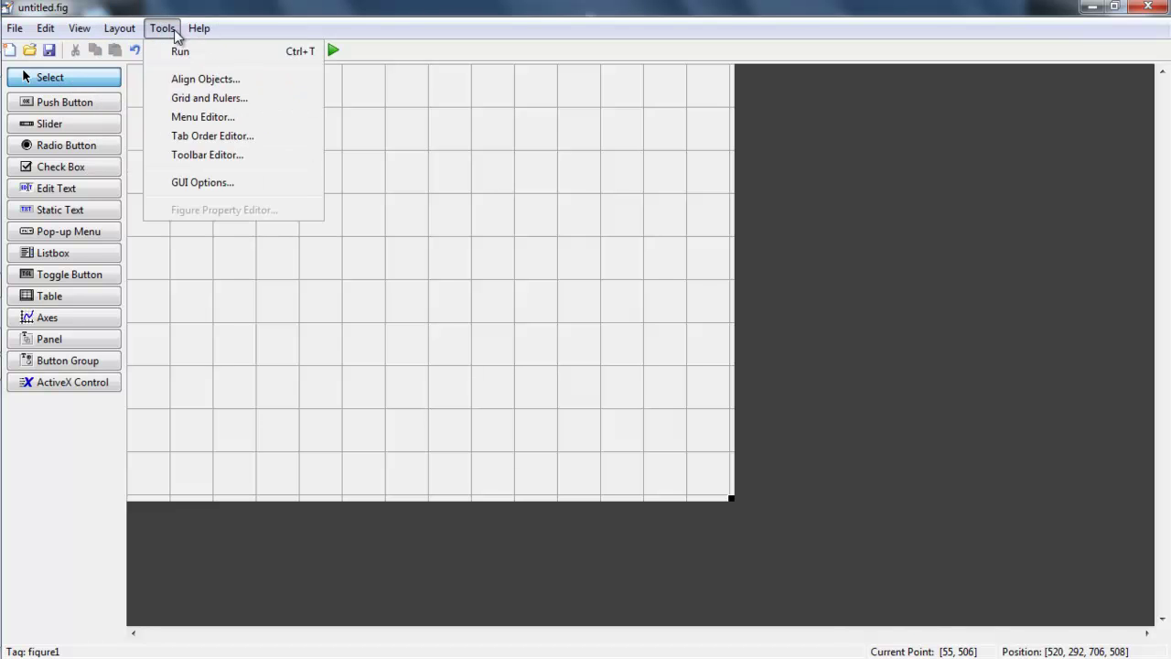
pyautogui.click(378, 34)
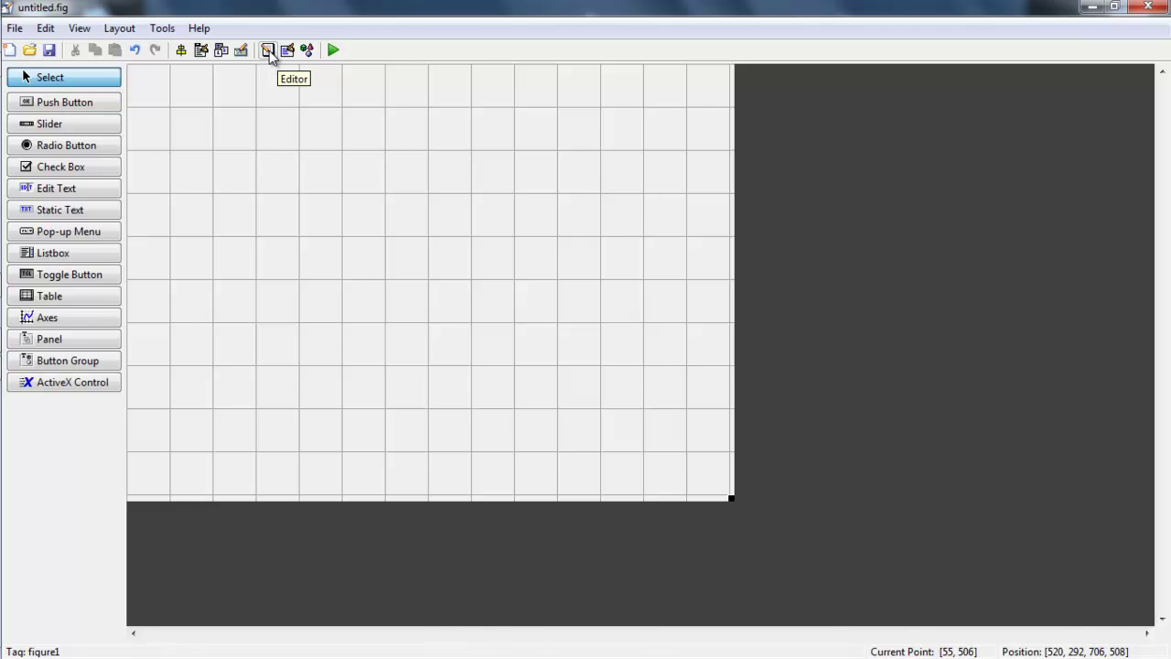
# Open the GUI's code in the Editor, saving the figure to the Desktop as firstgui
pyautogui.click(268, 51)
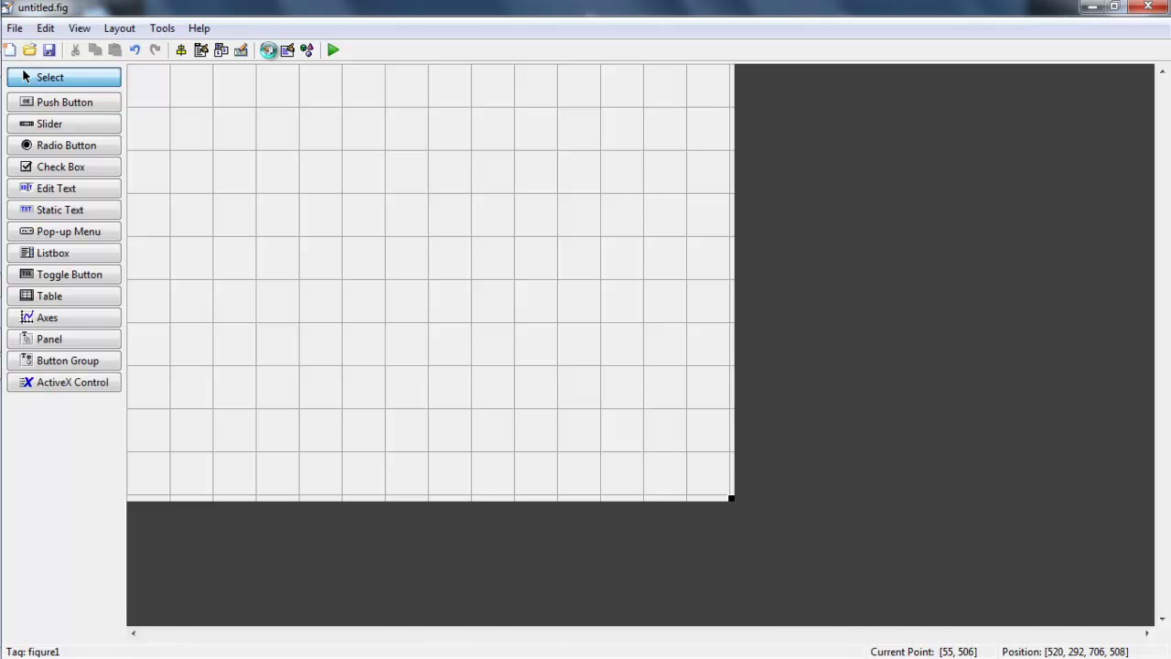
pyautogui.click(90, 137)
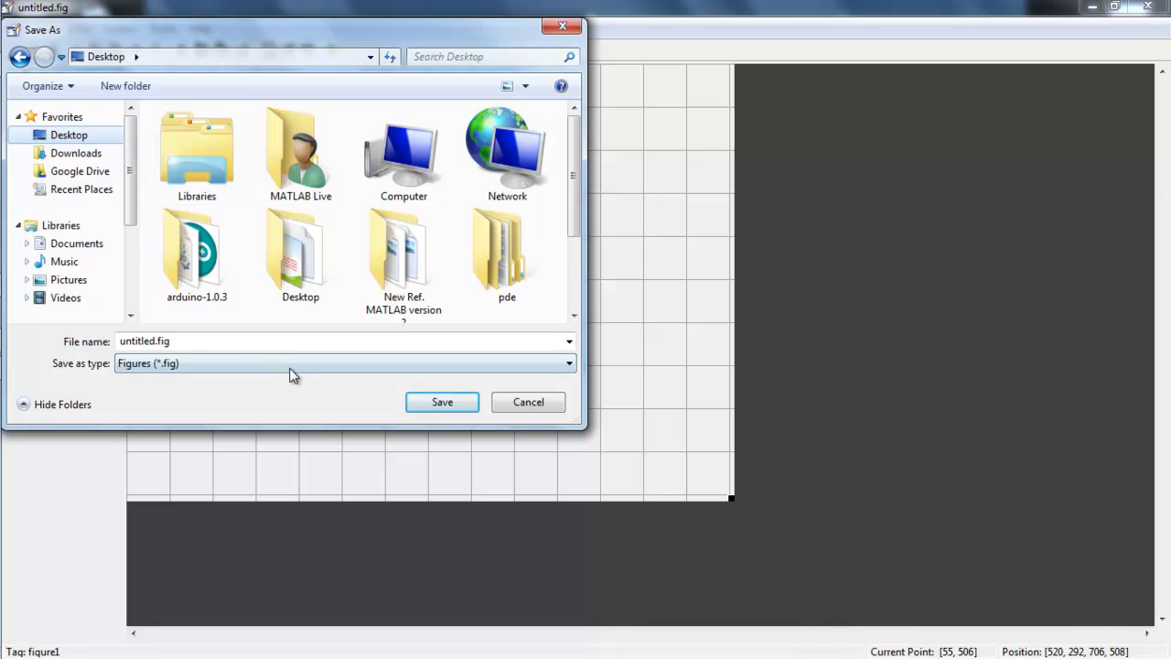
pyautogui.click(230, 340)
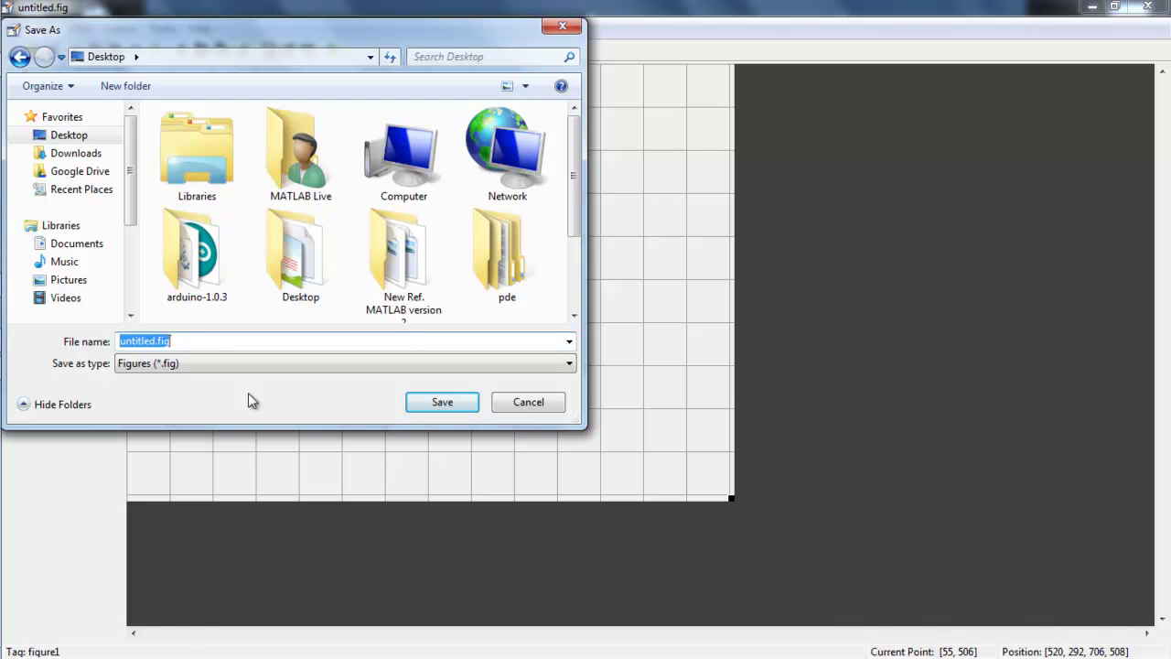
pyautogui.write('firstgui')
pyautogui.press('Return')
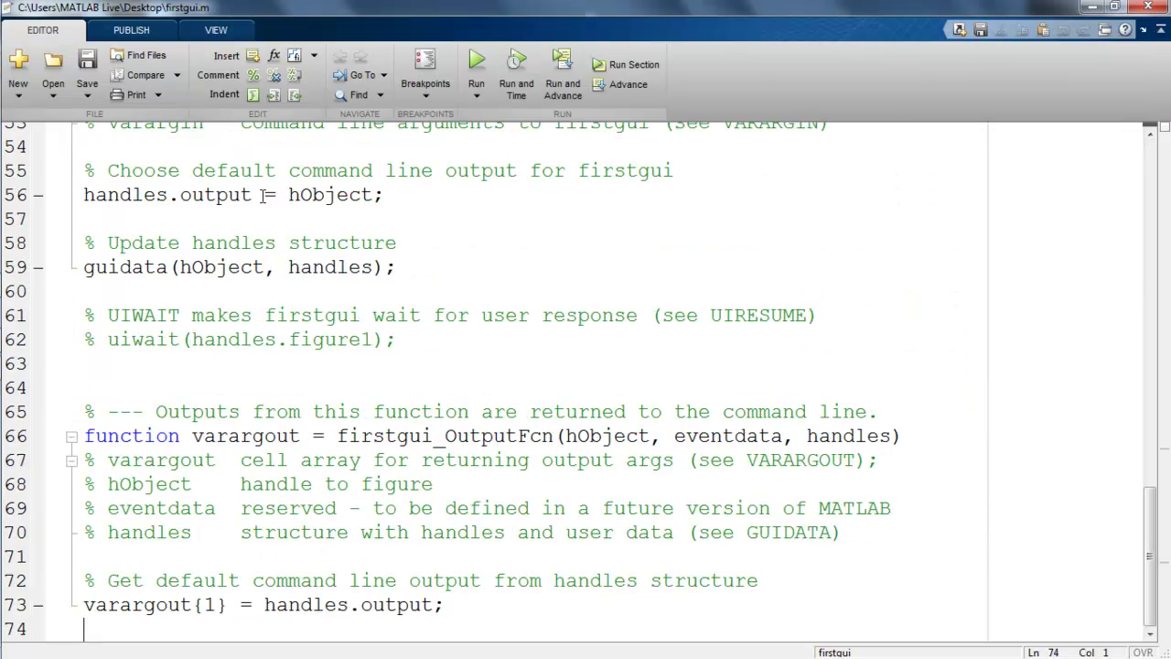
# Examine the function list and the generated code of firstgui.m, including firstgui_OpeningFcn and firstgui_OutputFcn
pyautogui.click(381, 79)
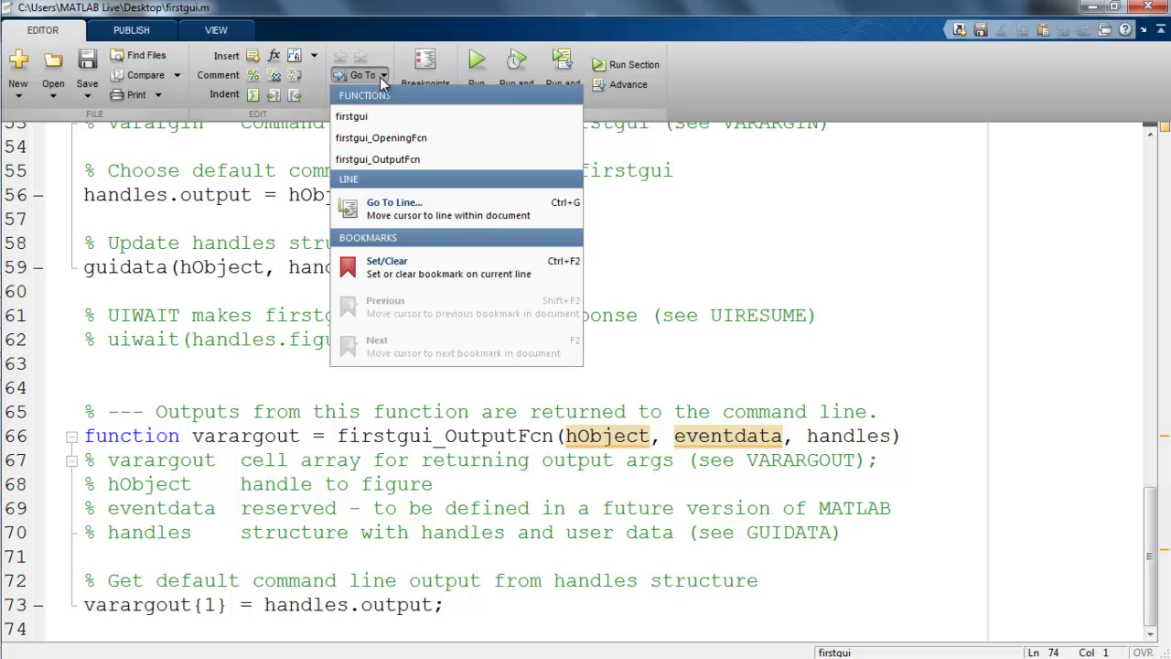
pyautogui.hotkey('alt', 'Tab')
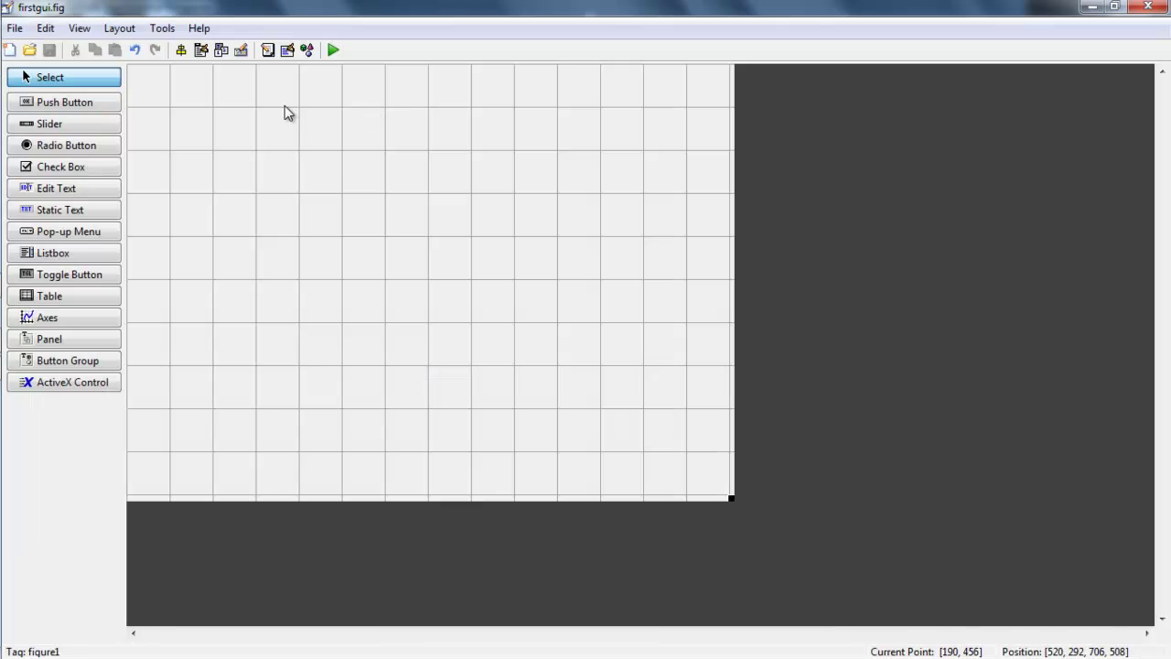
pyautogui.hotkey('alt', 'Tab')
pyautogui.click(365, 75)
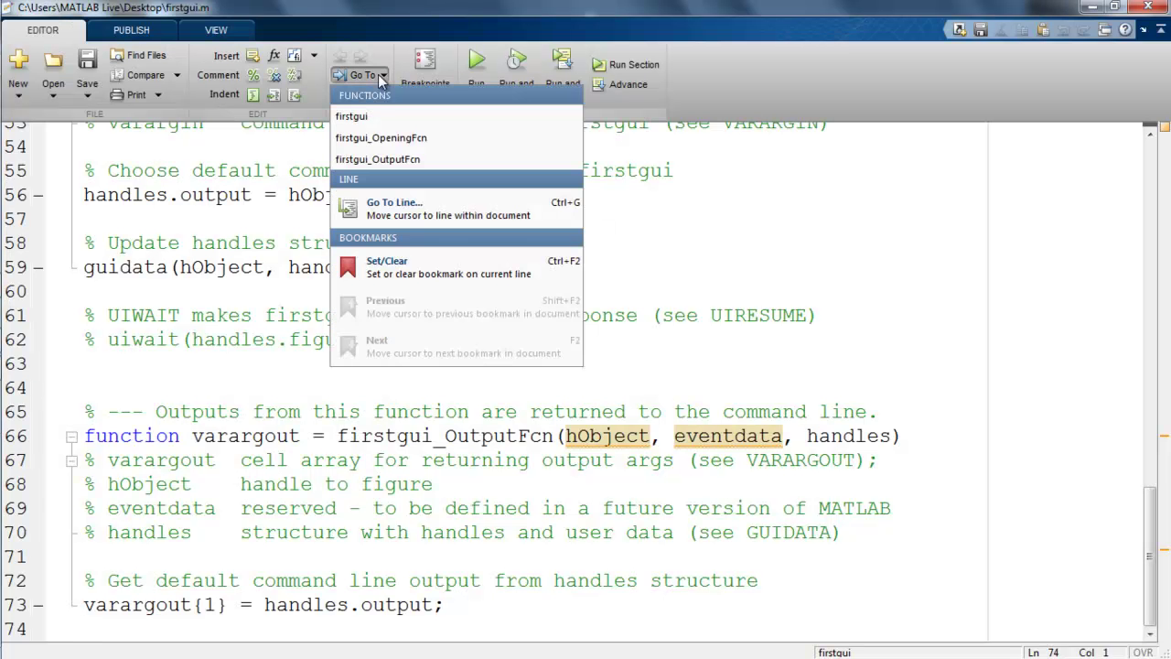
pyautogui.click(398, 139)
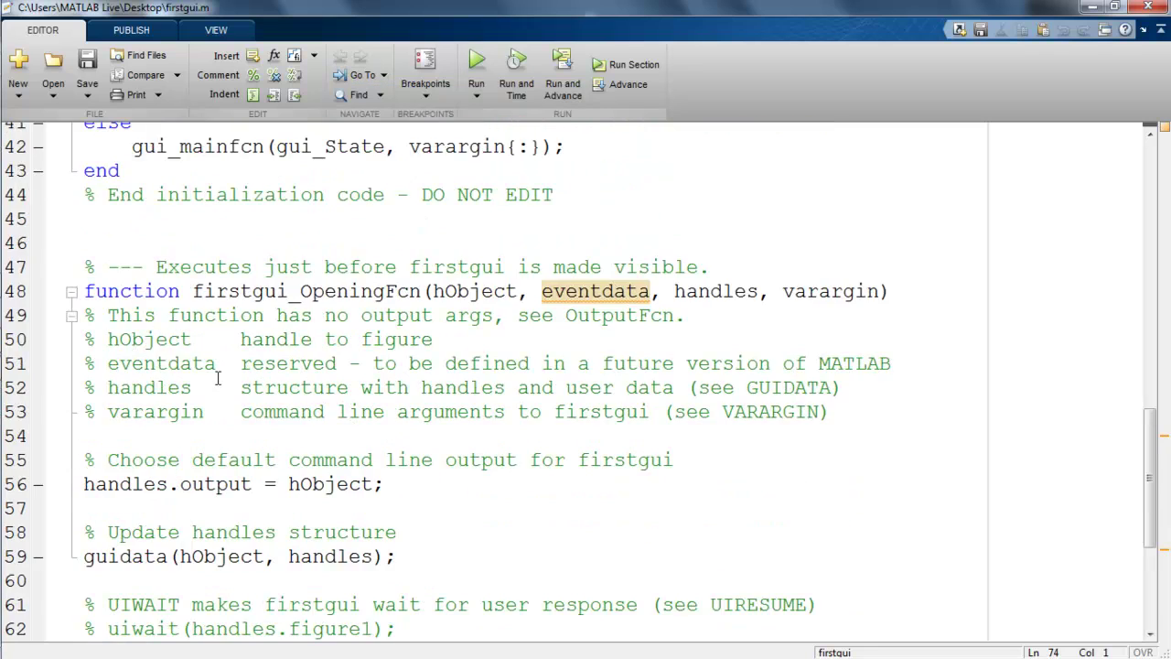
pyautogui.scroll(10, 217, 377)
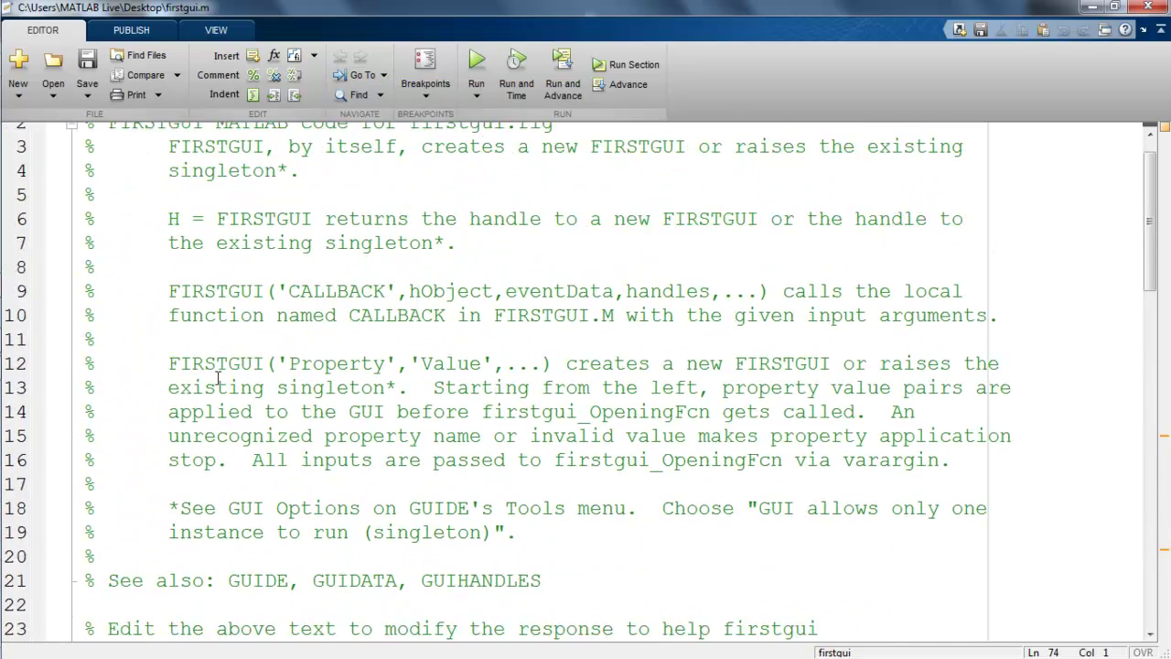
pyautogui.scroll(-11, 217, 378)
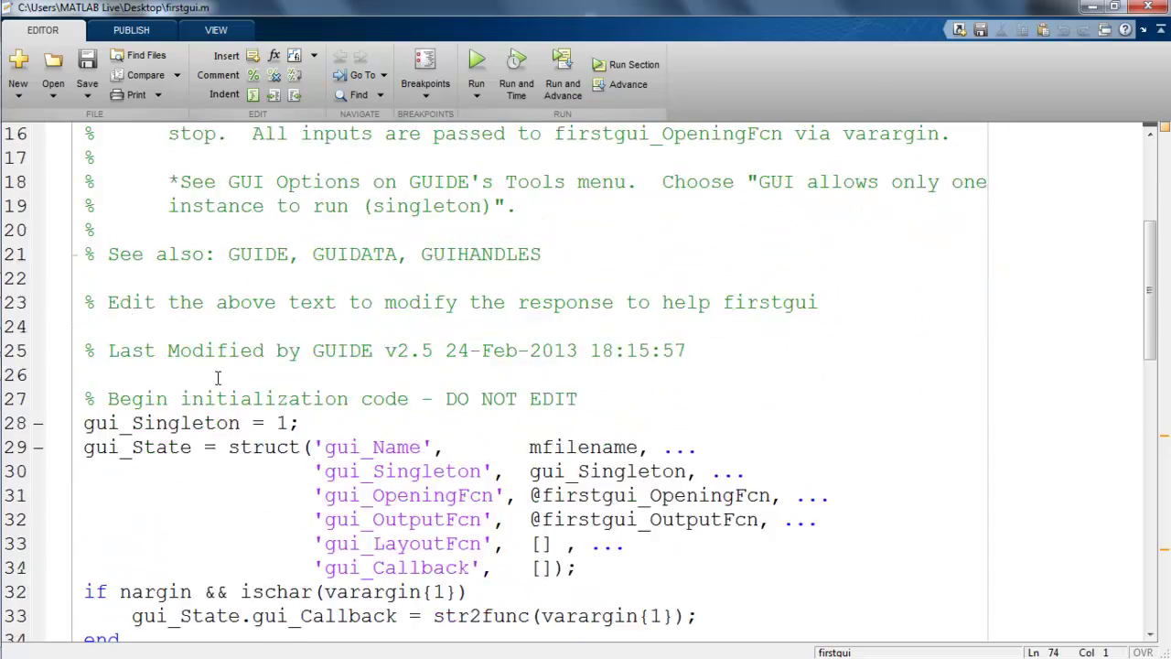
pyautogui.scroll(-6, 217, 378)
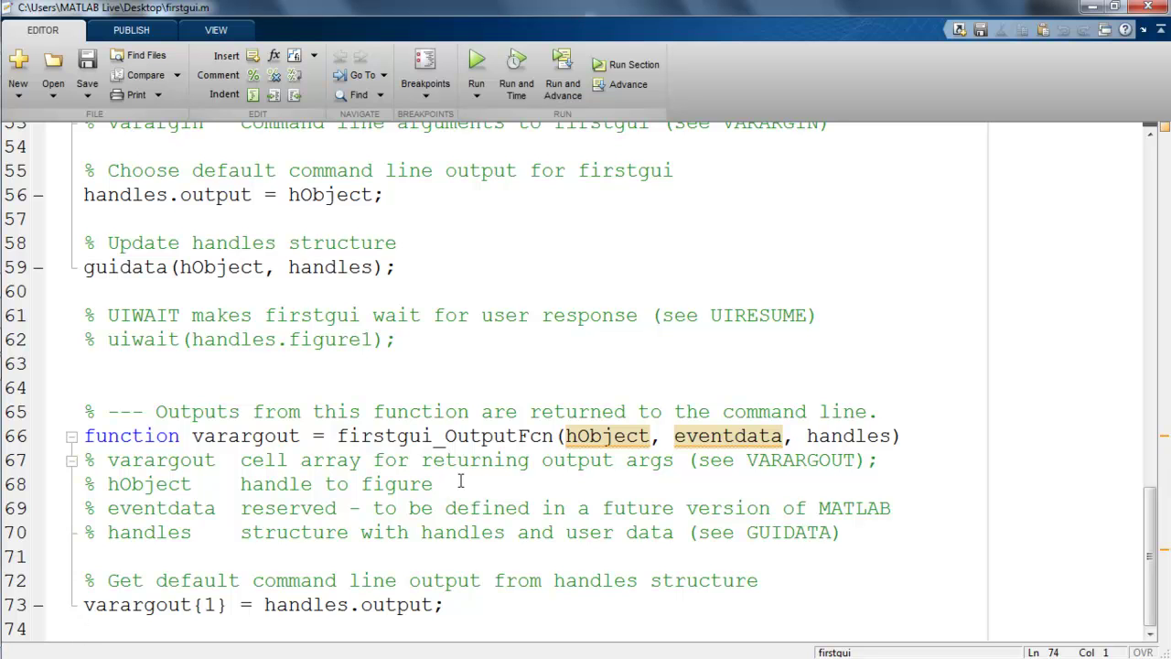
pyautogui.scroll(5, 460, 480)
# In the firstgui.fig layout, place a push button about 122 by 25, a slider and a radio button in a row near the canvas's upper edge
pyautogui.hotkey('alt', 'Tab')
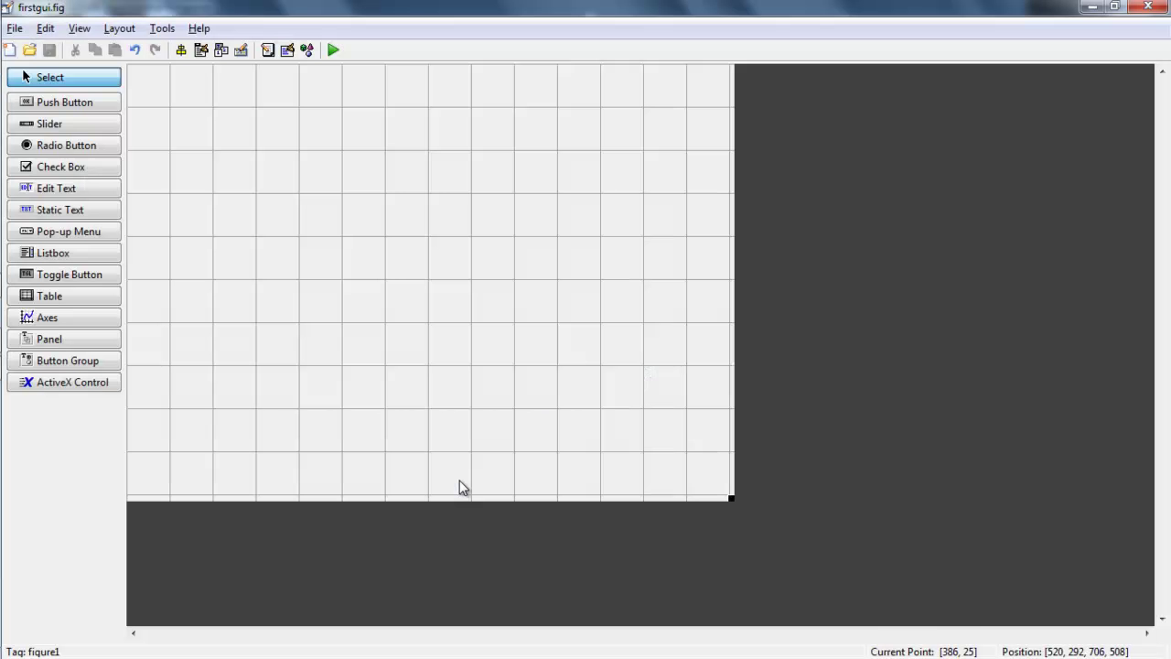
pyautogui.click(52, 107)
pyautogui.moveTo(172, 107); pyautogui.dragTo(275, 128)
pyautogui.click(81, 124)
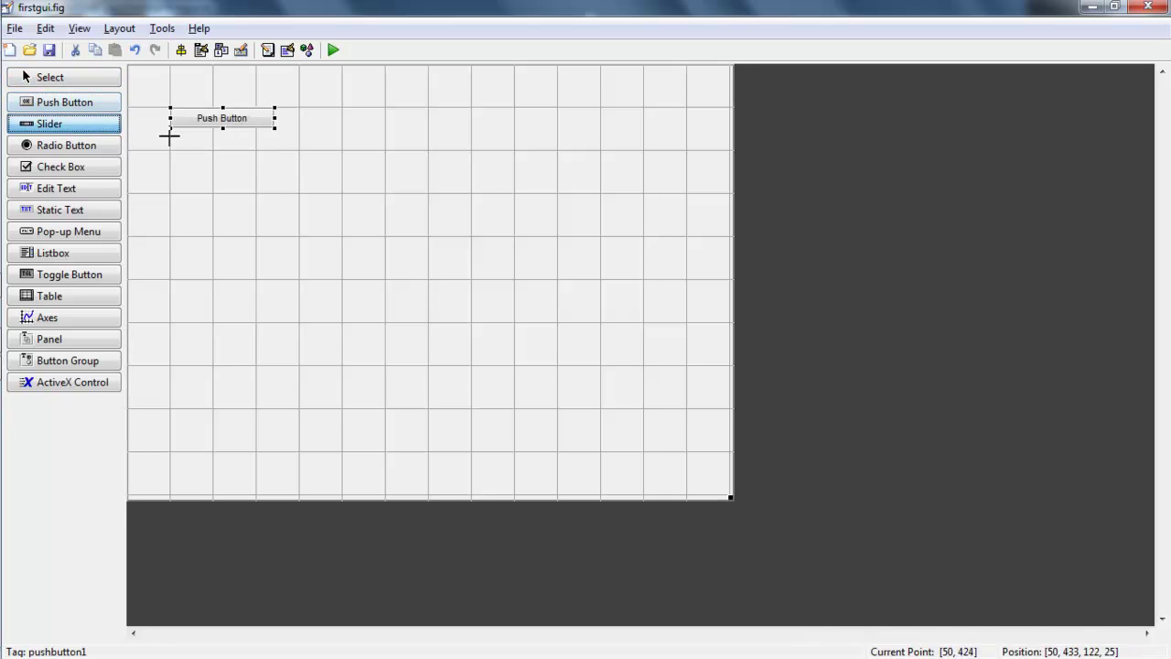
pyautogui.moveTo(313, 107); pyautogui.dragTo(565, 126)
pyautogui.click(82, 144)
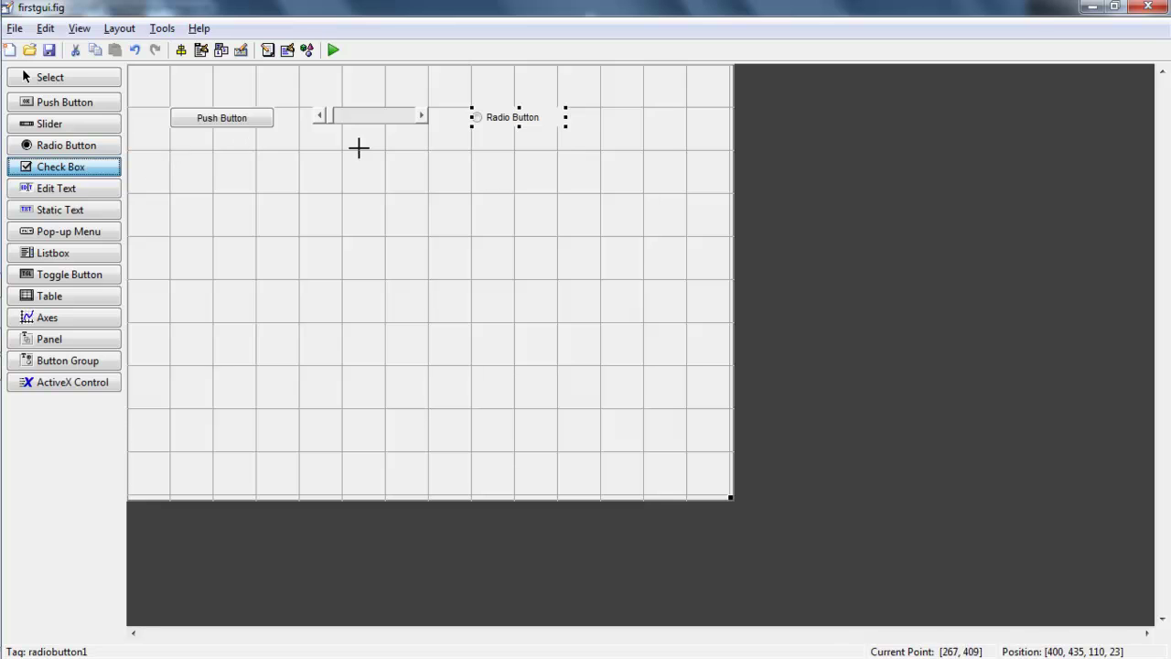
# Stack a check box about 111 by 23, an edit text field and a static text about 101 by 35 below the radio button
pyautogui.moveTo(474, 147); pyautogui.dragTo(564, 160)
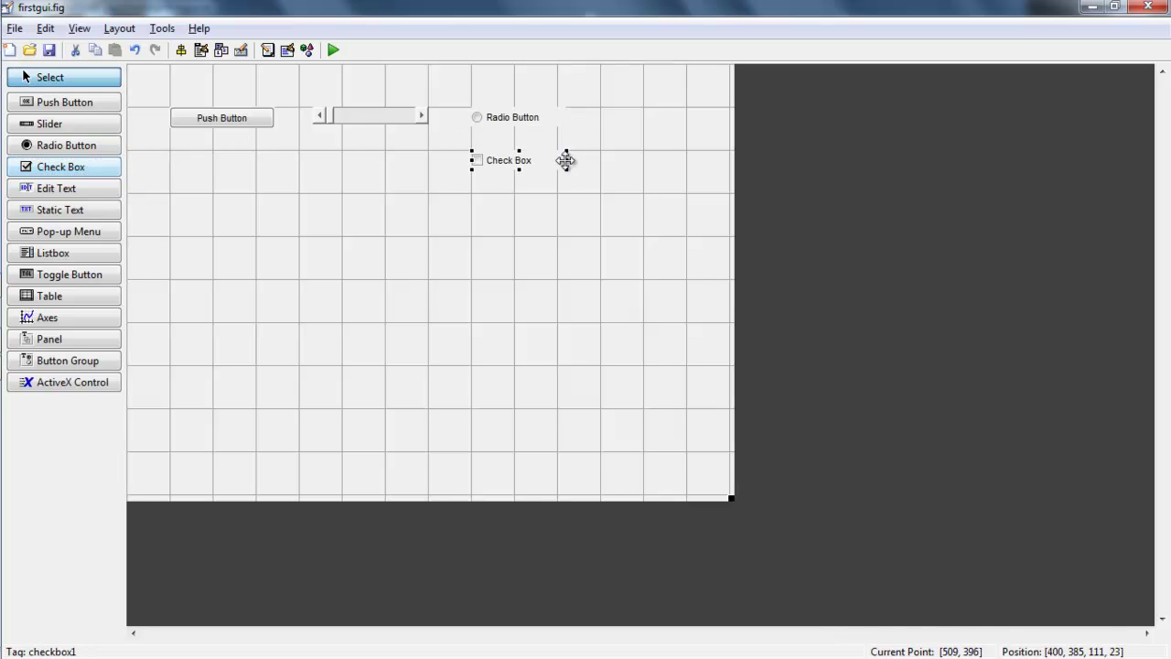
pyautogui.click(101, 189)
pyautogui.moveTo(472, 194); pyautogui.dragTo(559, 220)
pyautogui.click(76, 210)
pyautogui.moveTo(471, 250); pyautogui.dragTo(558, 279)
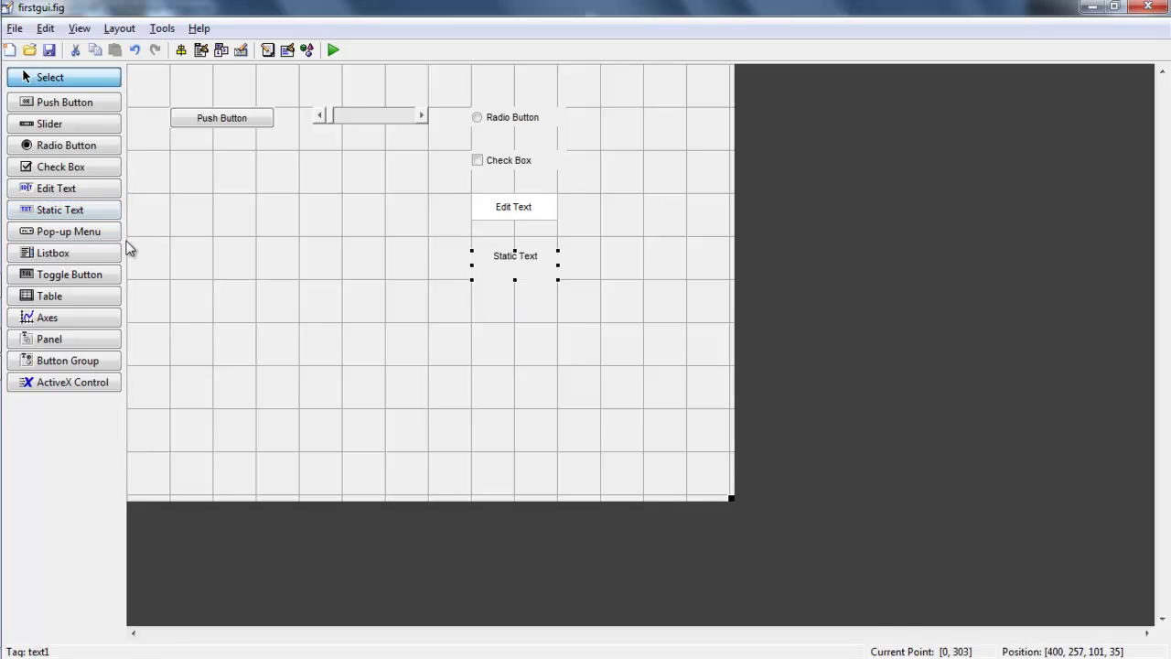
# Add a pop-up menu about 148 by 30 below the slider and a listbox about 201 by 201 in the canvas's lower-left area
pyautogui.click(88, 232)
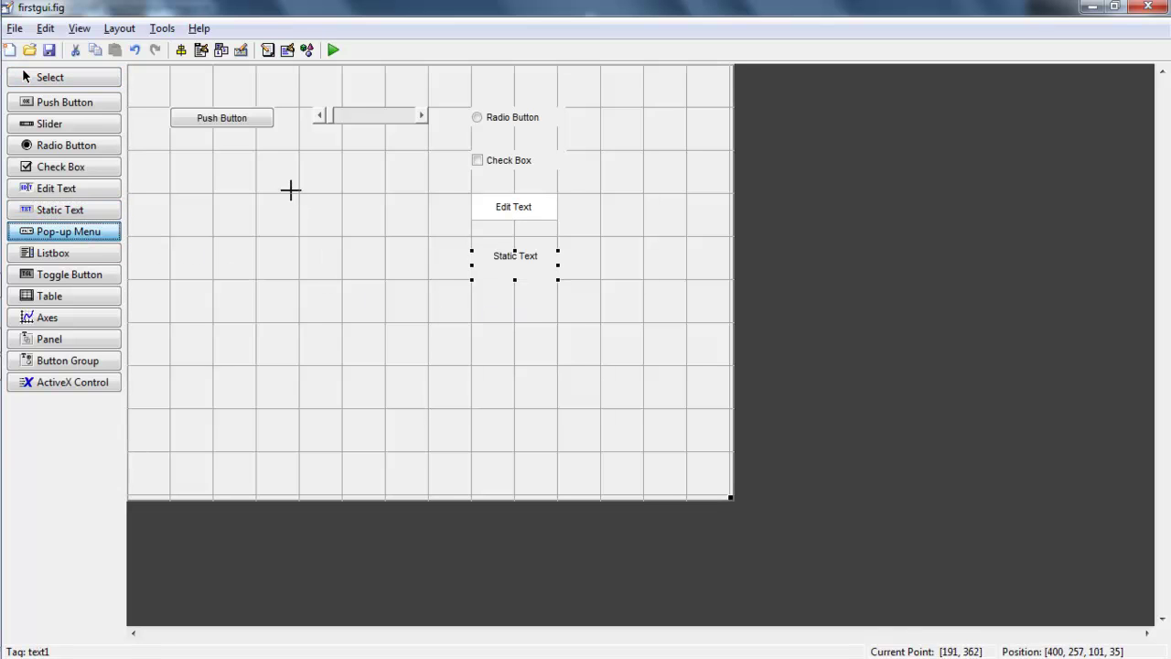
pyautogui.moveTo(311, 169); pyautogui.dragTo(439, 192)
pyautogui.click(74, 254)
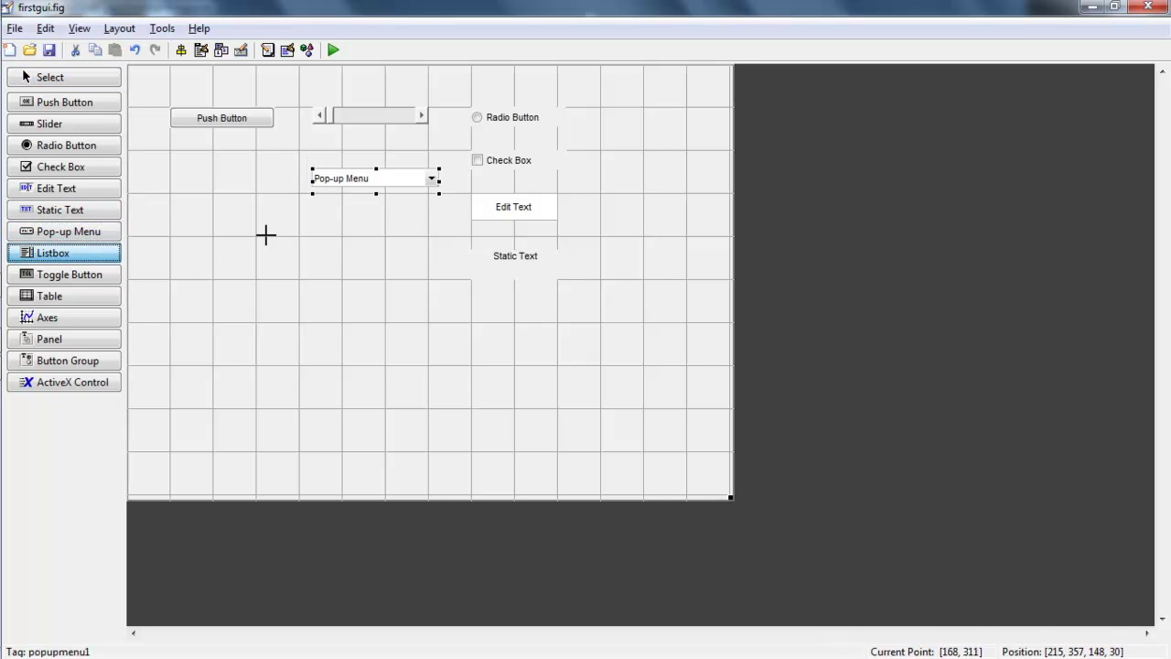
pyautogui.moveTo(171, 279); pyautogui.dragTo(342, 452)
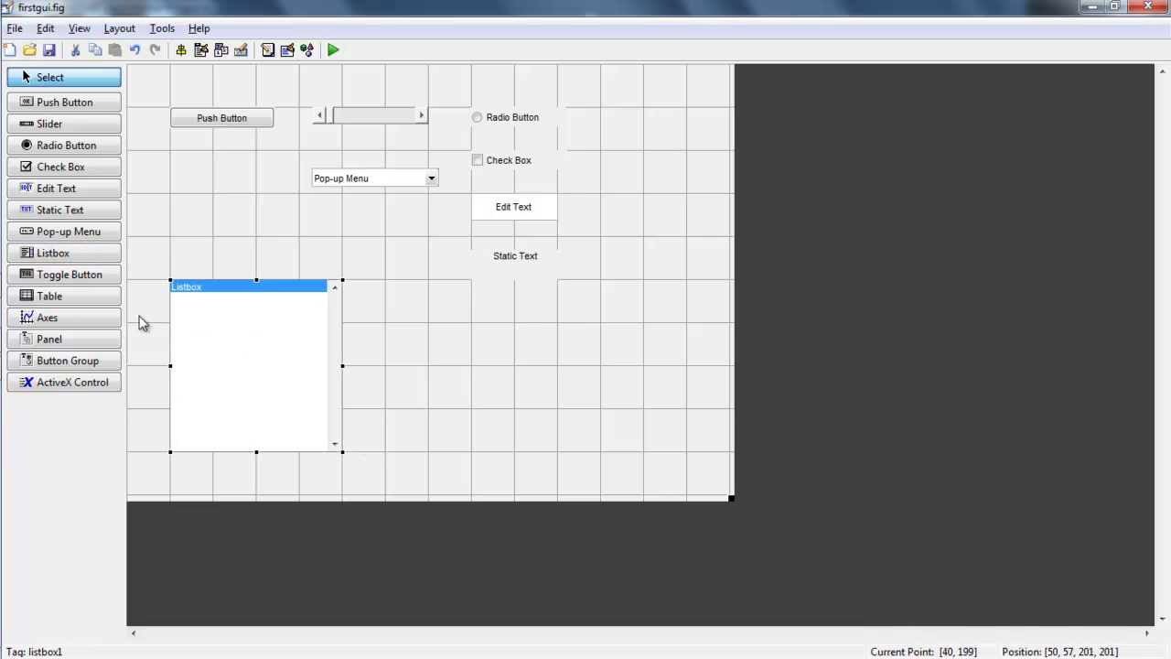
# Place a toggle button about 122 by 32 below the push button and a table about 310 by 176 in the canvas's lower-right area
pyautogui.click(108, 276)
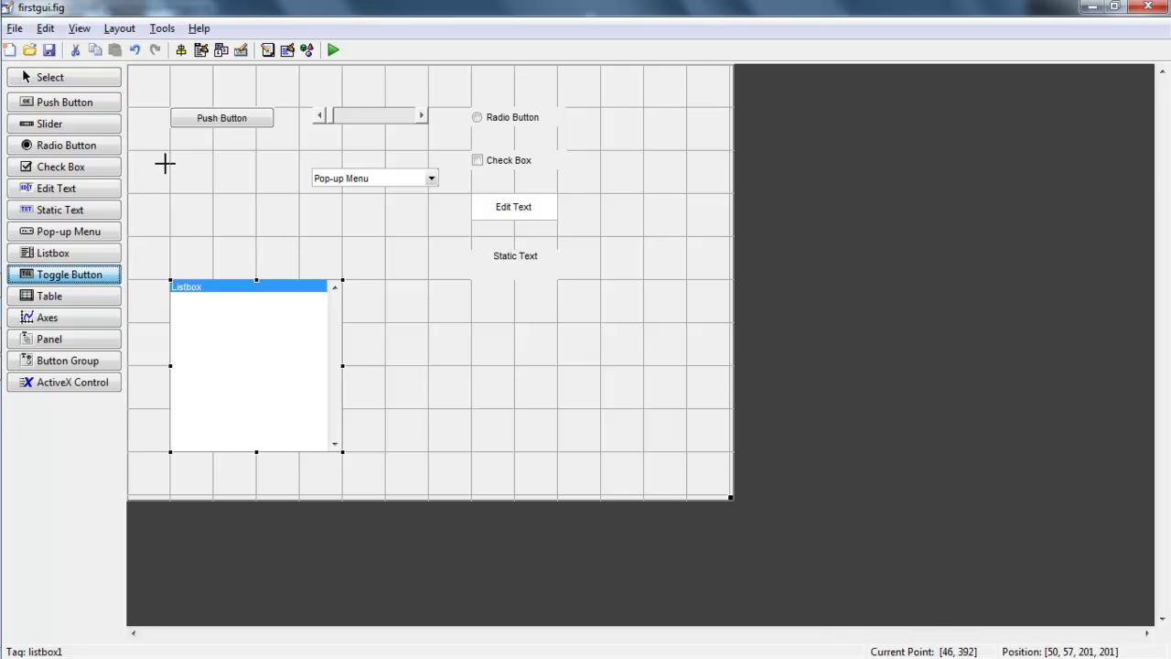
pyautogui.moveTo(170, 165); pyautogui.dragTo(273, 187)
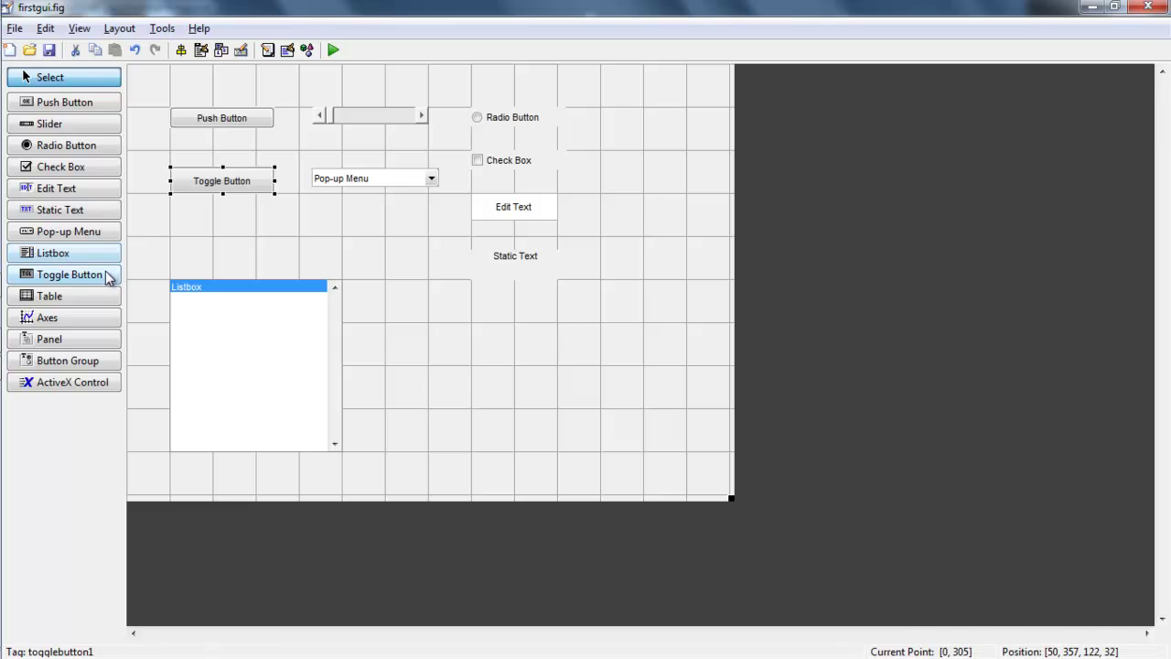
pyautogui.click(97, 296)
pyautogui.moveTo(419, 298); pyautogui.dragTo(687, 452)
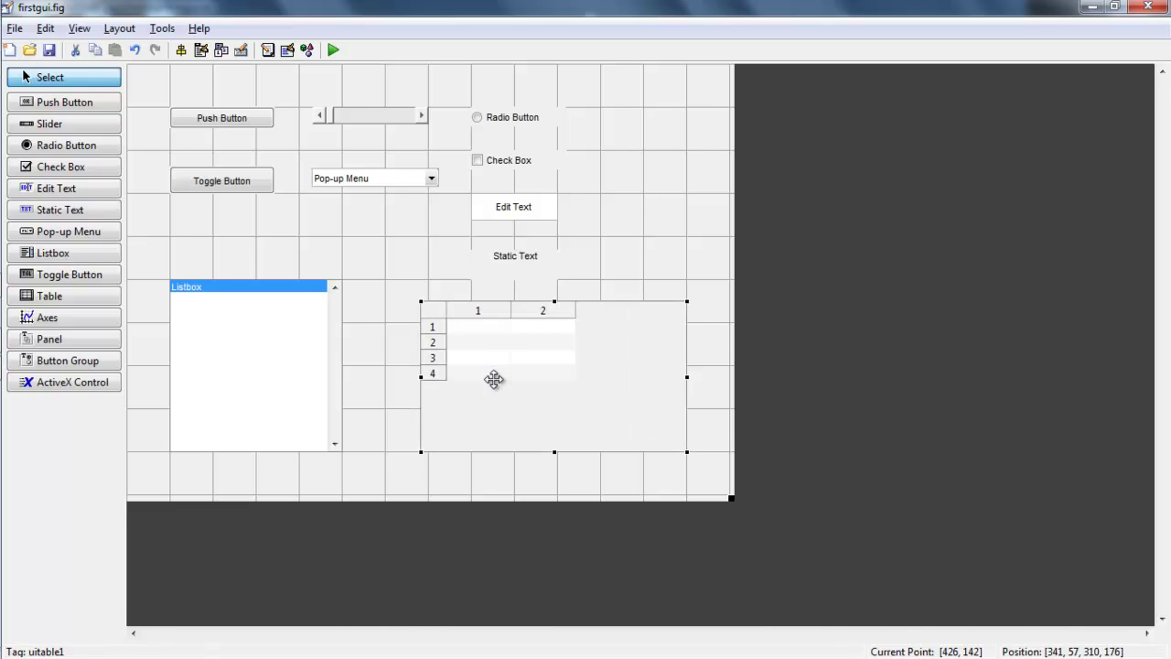
# Add axes about 137 by 151 beside the radio button and a panel about 201 by 65 above the listbox
pyautogui.click(79, 318)
pyautogui.moveTo(604, 104); pyautogui.dragTo(718, 236)
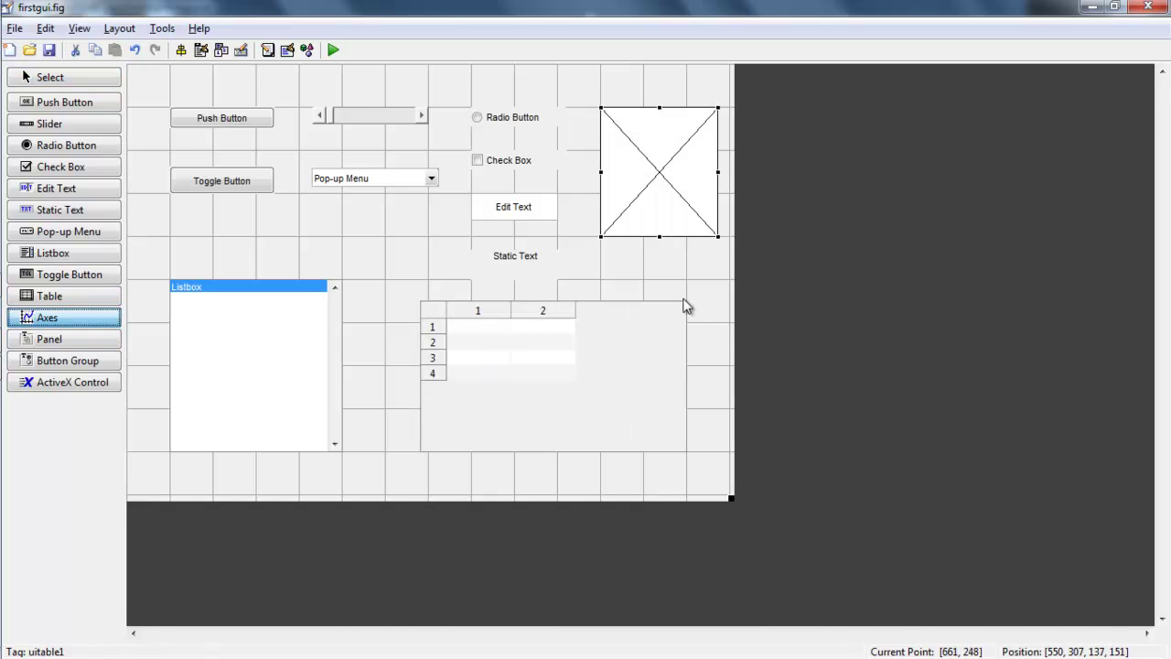
pyautogui.click(90, 339)
pyautogui.moveTo(170, 205); pyautogui.dragTo(343, 261)
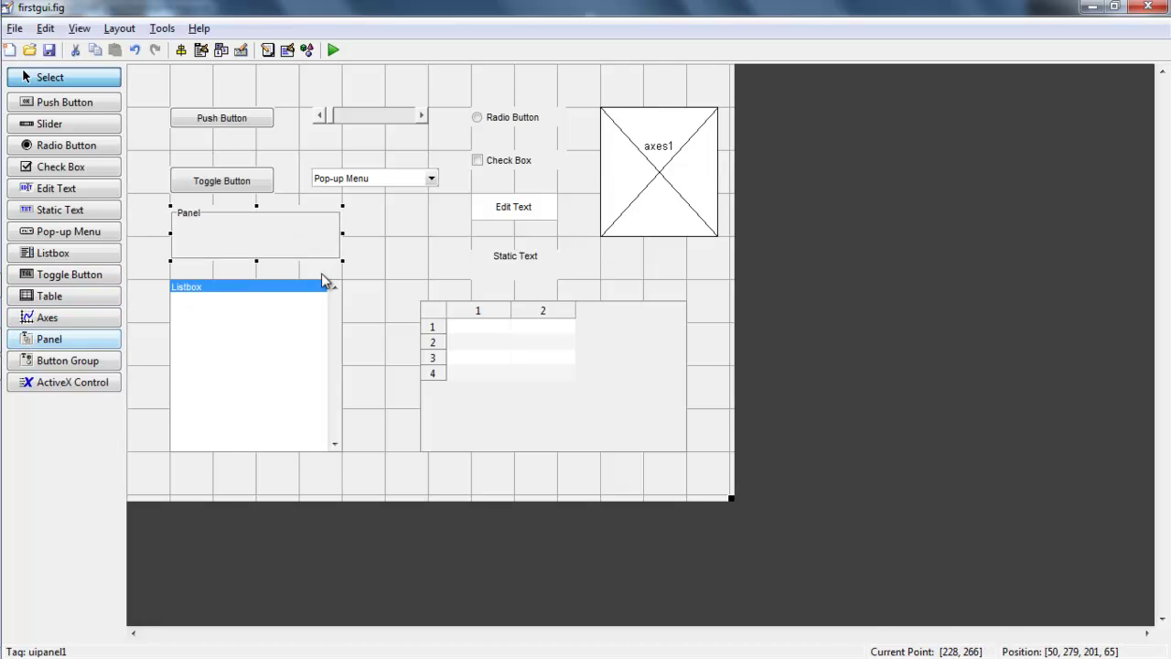
# Enlarge the canvas to about 945 by 652 and place a button group about 273 by 124 below and right of the axes
pyautogui.click(94, 366)
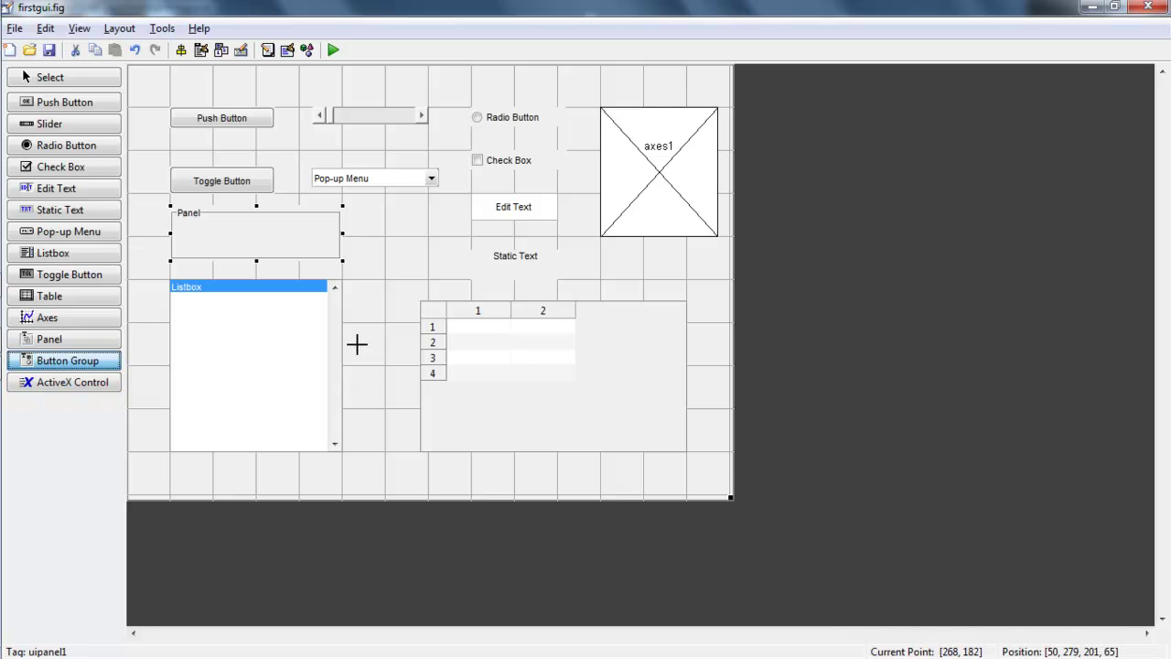
pyautogui.moveTo(716, 495)
pyautogui.mouseDown()
pyautogui.moveTo(544, 465)
pyautogui.moveTo(539, 452)
pyautogui.mouseUp()
pyautogui.moveTo(732, 498); pyautogui.dragTo(938, 625)
pyautogui.click(716, 498)
pyautogui.click(719, 493)
pyautogui.moveTo(721, 492); pyautogui.dragTo(773, 556)
pyautogui.moveTo(726, 512); pyautogui.dragTo(893, 320)
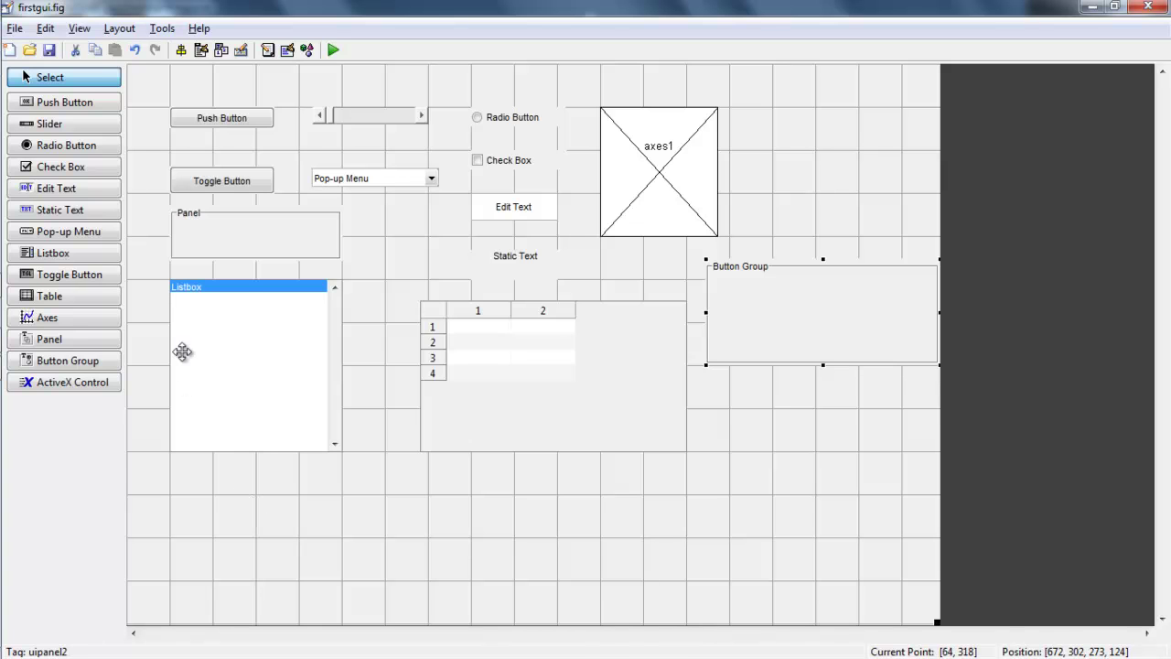
# Move the toggle button below the table and duplicate it twice
pyautogui.moveTo(240, 182); pyautogui.dragTo(523, 495)
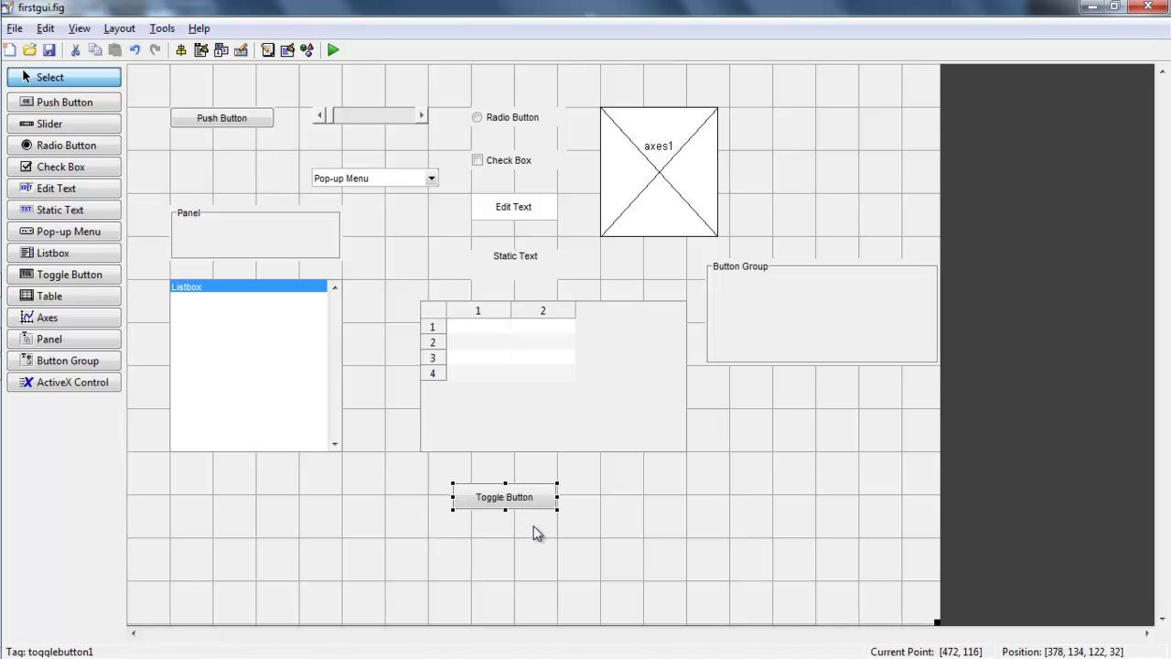
pyautogui.rightClick(526, 491)
pyautogui.click(572, 481)
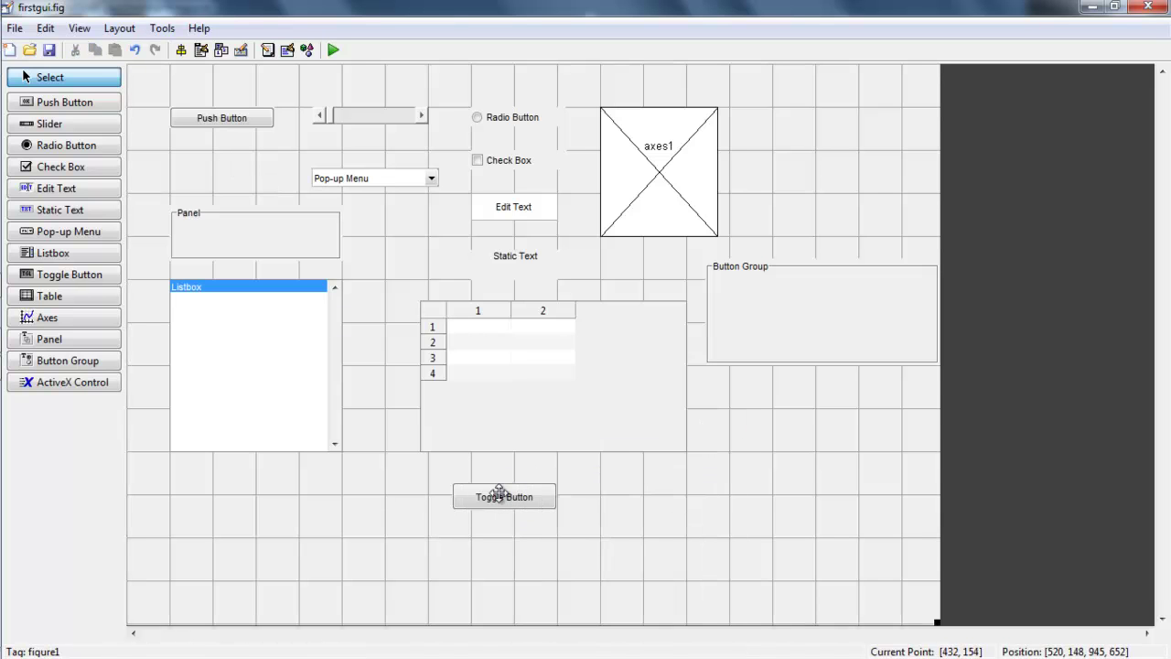
pyautogui.rightClick(504, 501)
pyautogui.click(540, 481)
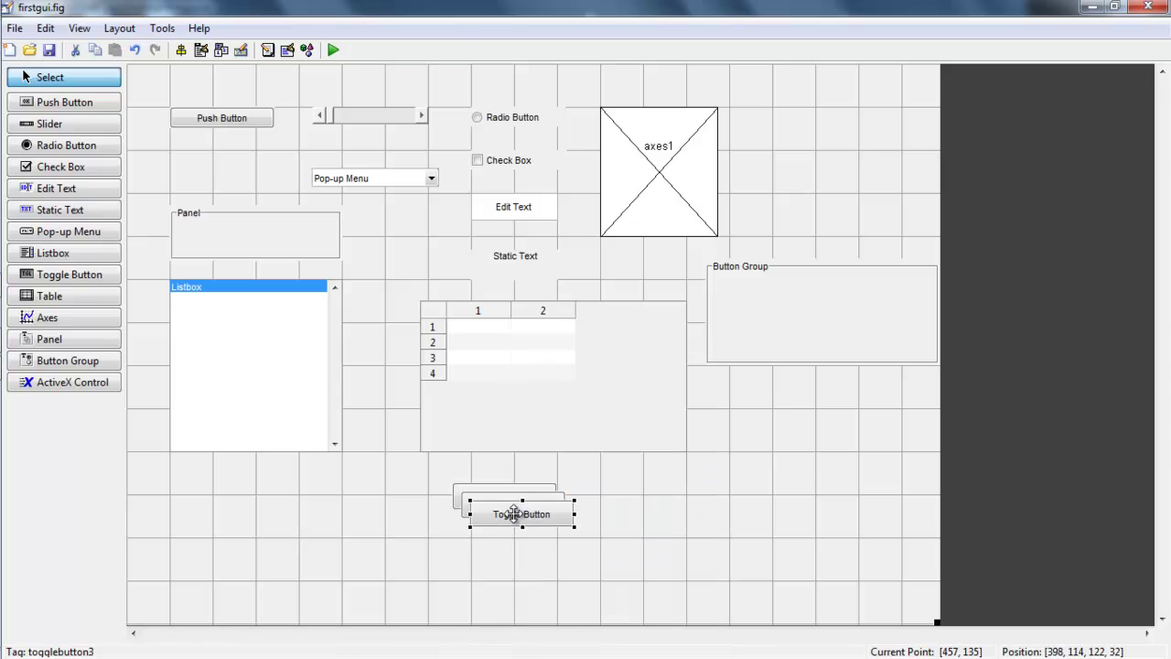
# Align the three toggle buttons on their horizontal centers and distribute them vertically with 20 pixels of spacing between them
pyautogui.keyDown('ctrl'); pyautogui.click(482, 495); pyautogui.keyUp('ctrl')
pyautogui.keyDown('ctrl'); pyautogui.click(465, 486); pyautogui.keyUp('ctrl')
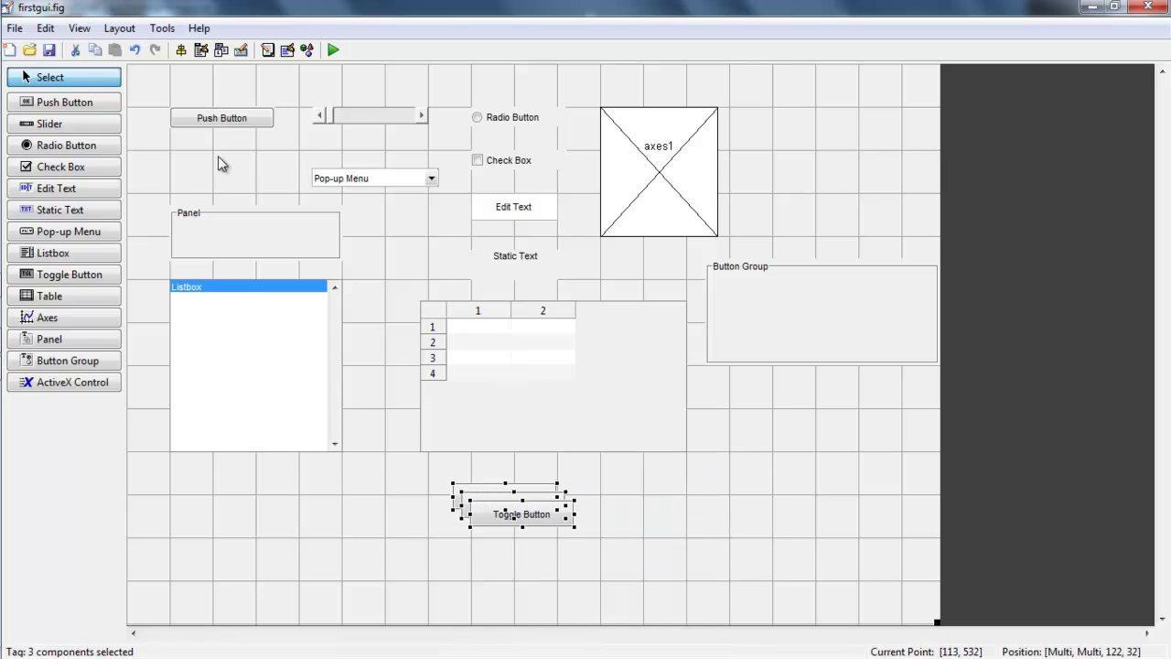
pyautogui.click(181, 49)
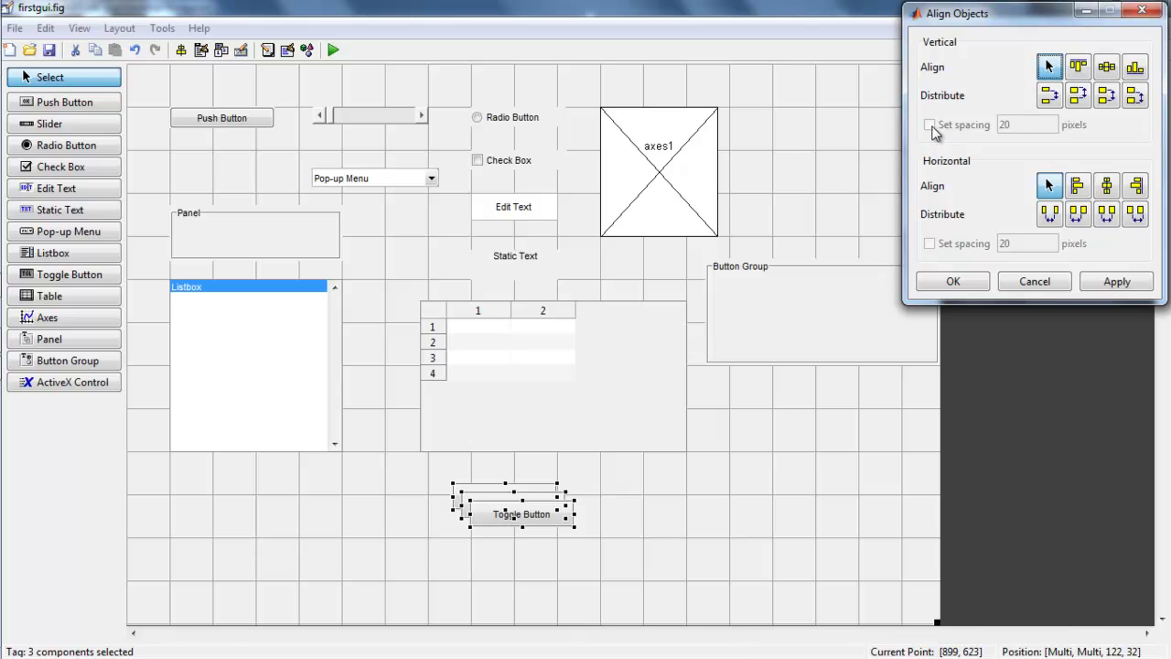
pyautogui.click(1052, 98)
pyautogui.click(971, 126)
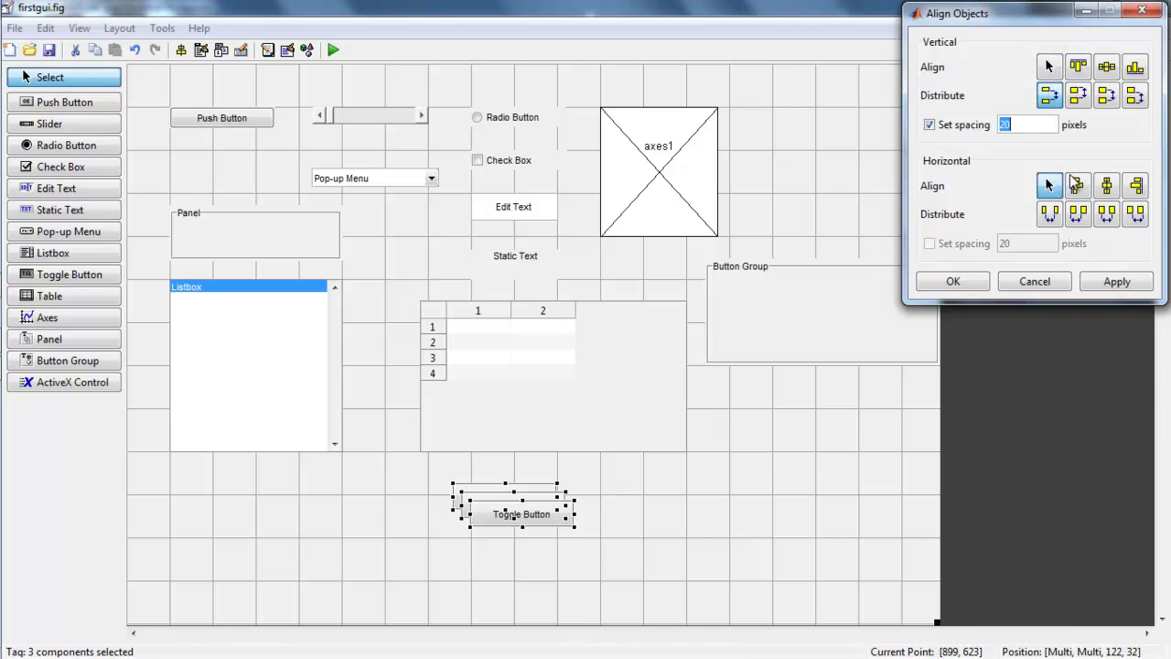
pyautogui.click(1107, 186)
pyautogui.click(1117, 281)
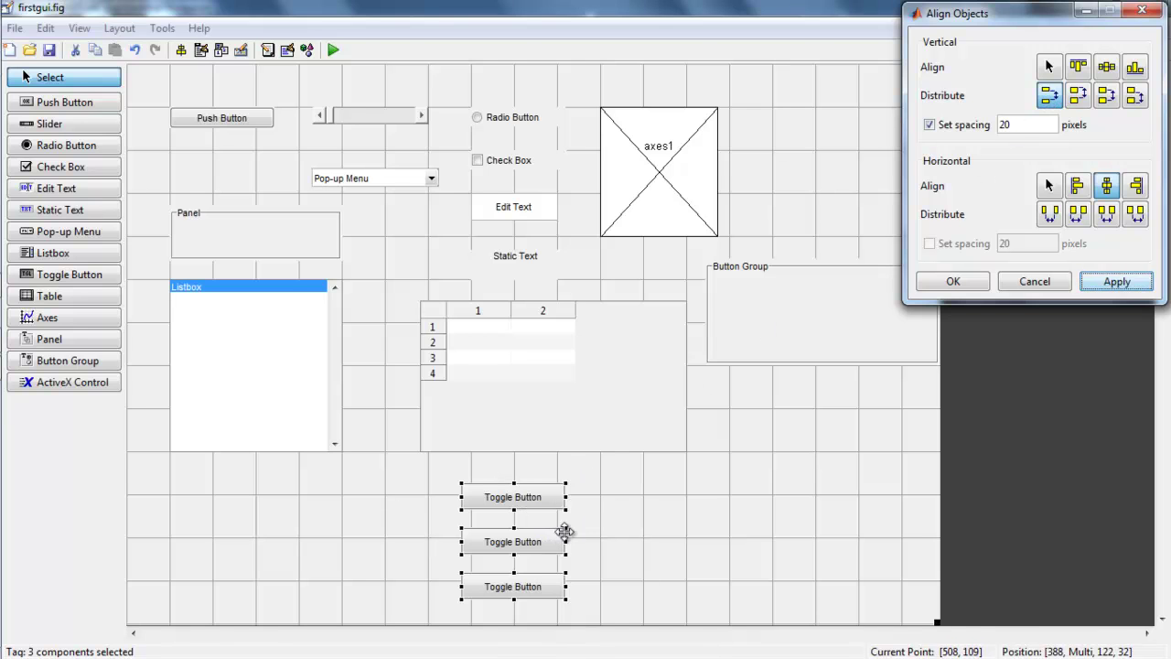
# Distribute the three toggle buttons horizontally by their left edges with a spacing of 20 pixels
pyautogui.click(1104, 192)
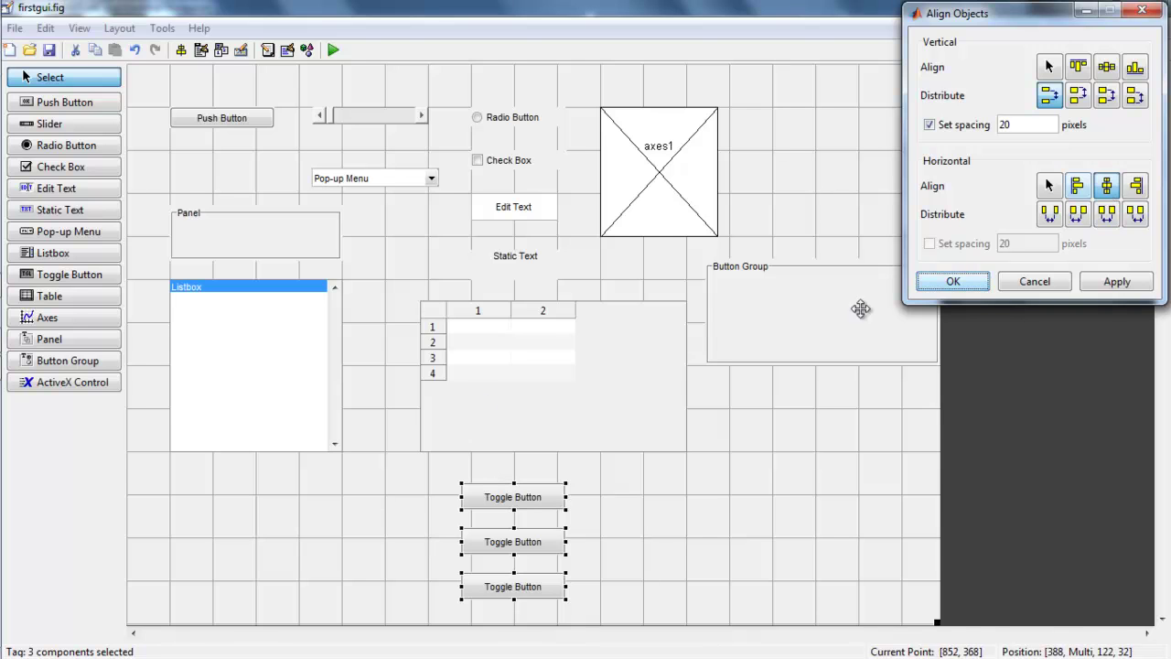
pyautogui.click(1082, 221)
pyautogui.click(929, 244)
pyautogui.moveTo(997, 245); pyautogui.dragTo(1011, 248)
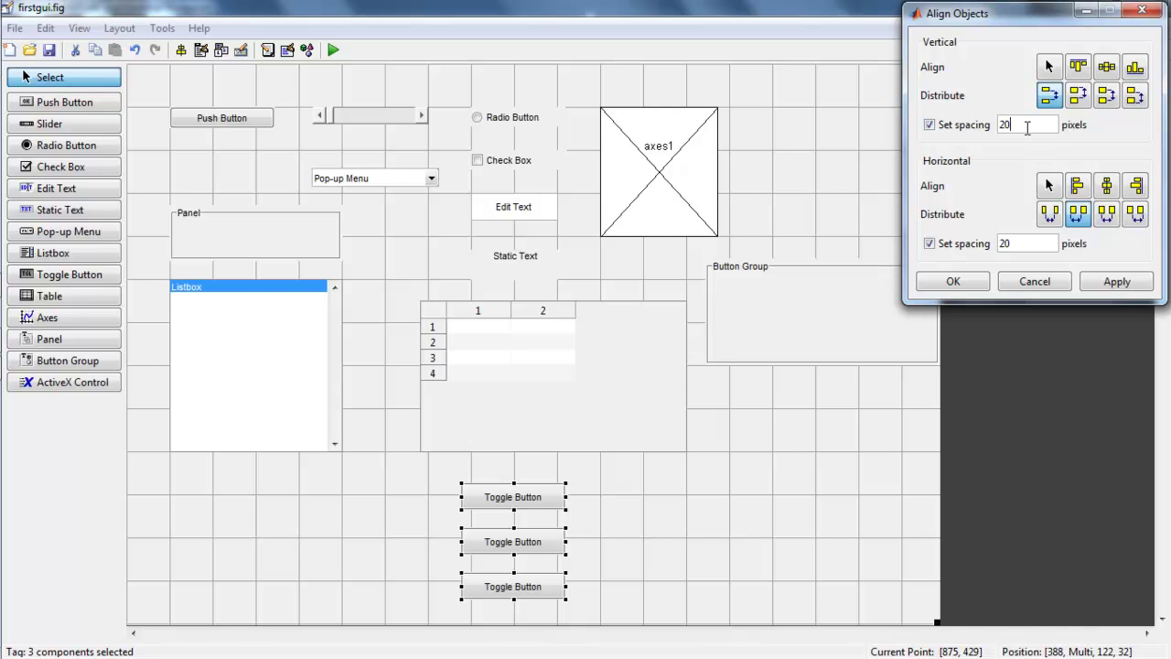
pyautogui.click(953, 282)
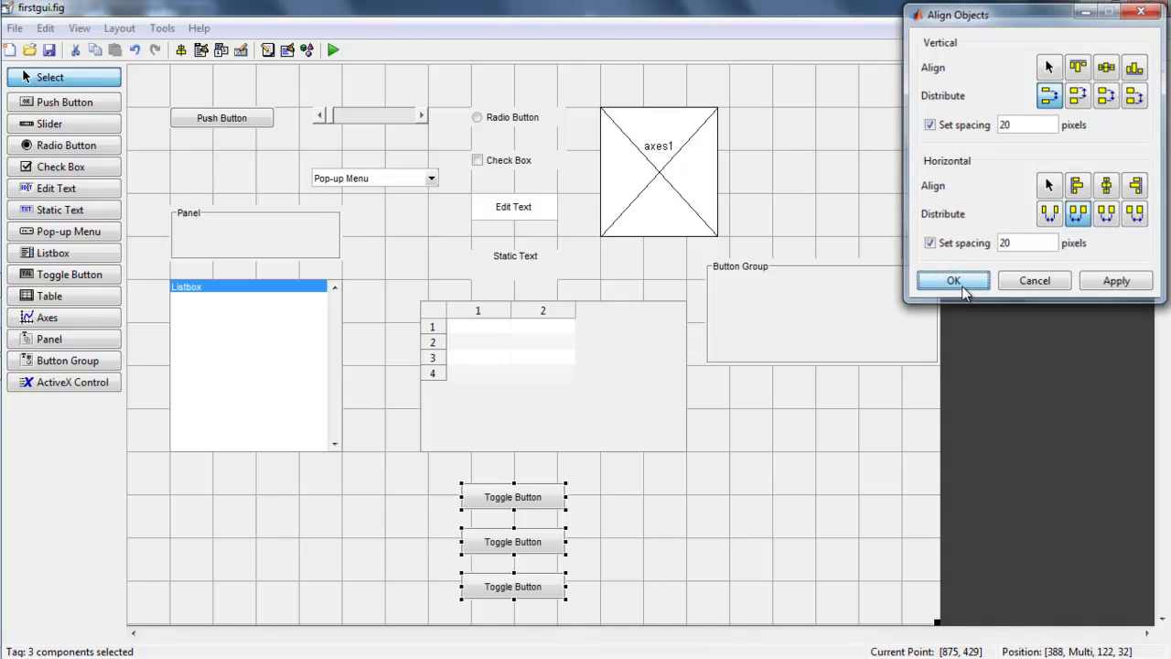
pyautogui.click(425, 538)
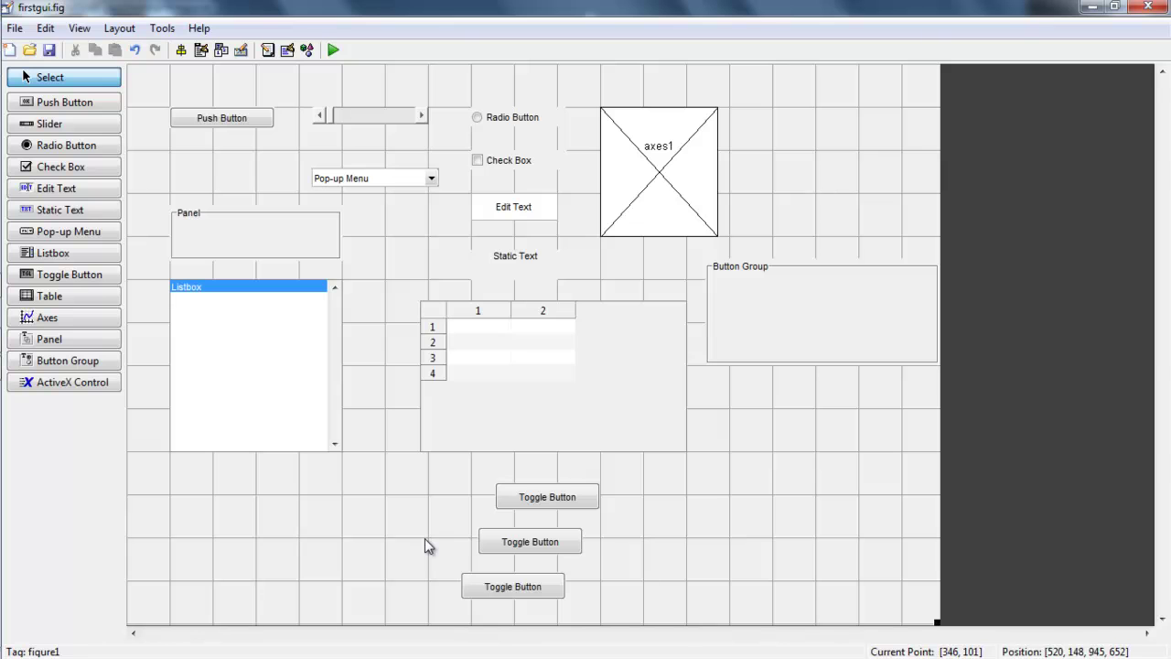
# Save the layout and display the list of generated functions in firstgui.m
pyautogui.rightClick(541, 502)
pyautogui.moveTo(636, 606)
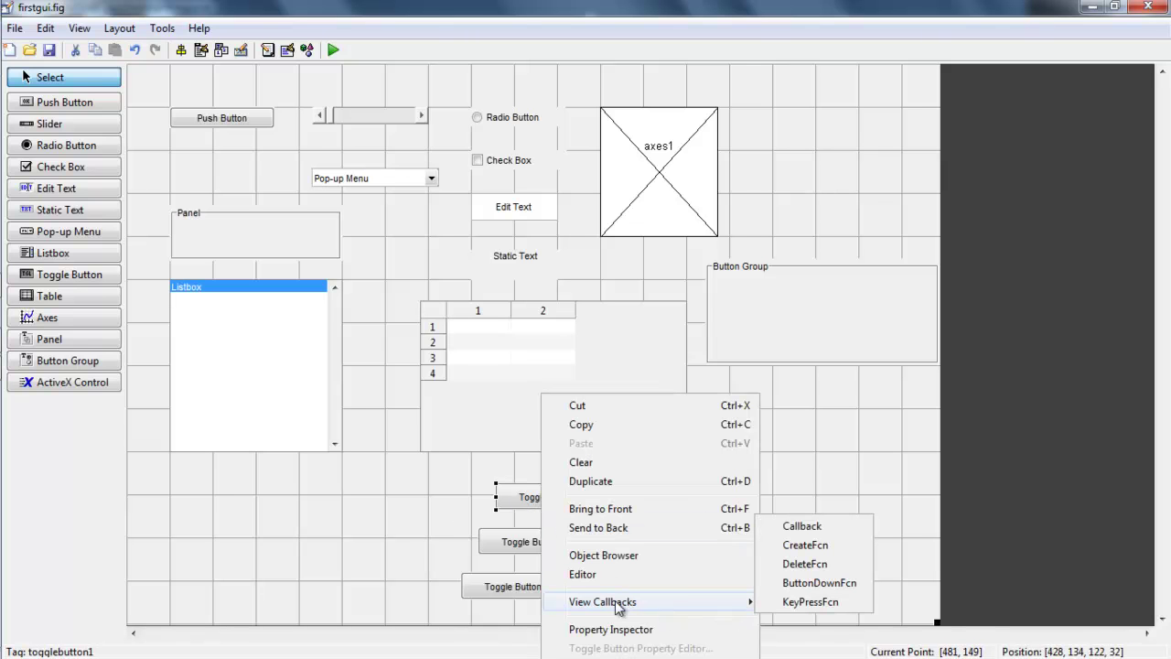
pyautogui.click(338, 572)
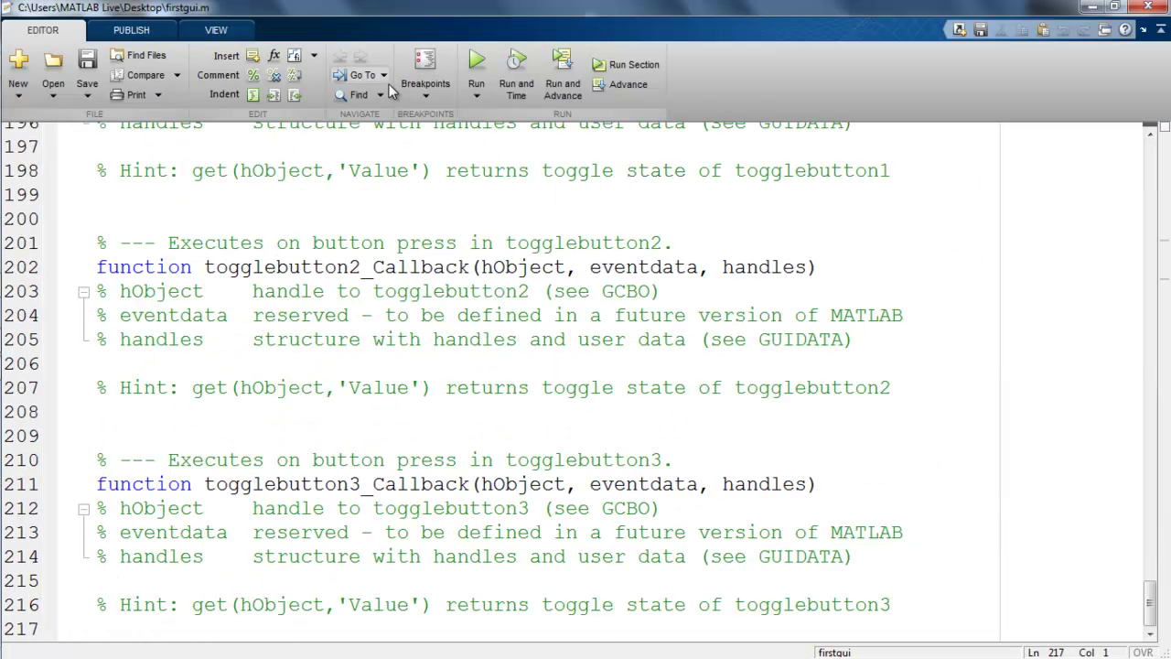
pyautogui.click(382, 77)
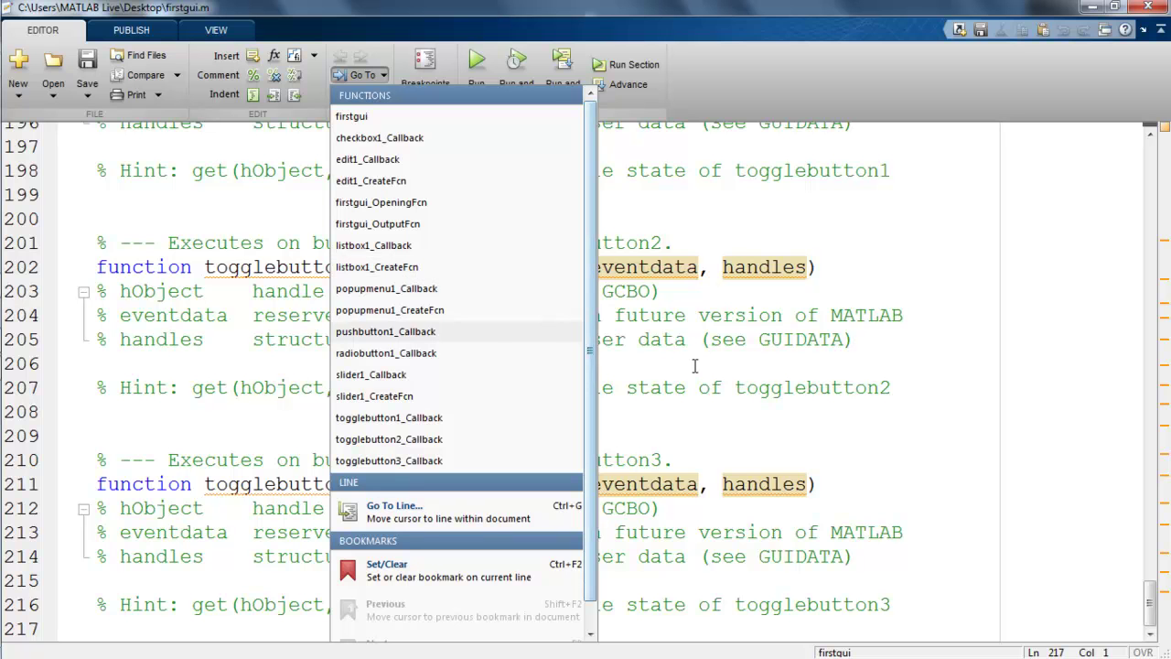
# Return to the firstgui.fig layout and examine the callback types available for the upper toggle button and the axes
pyautogui.hotkey('alt', 'Tab')
pyautogui.rightClick(565, 503)
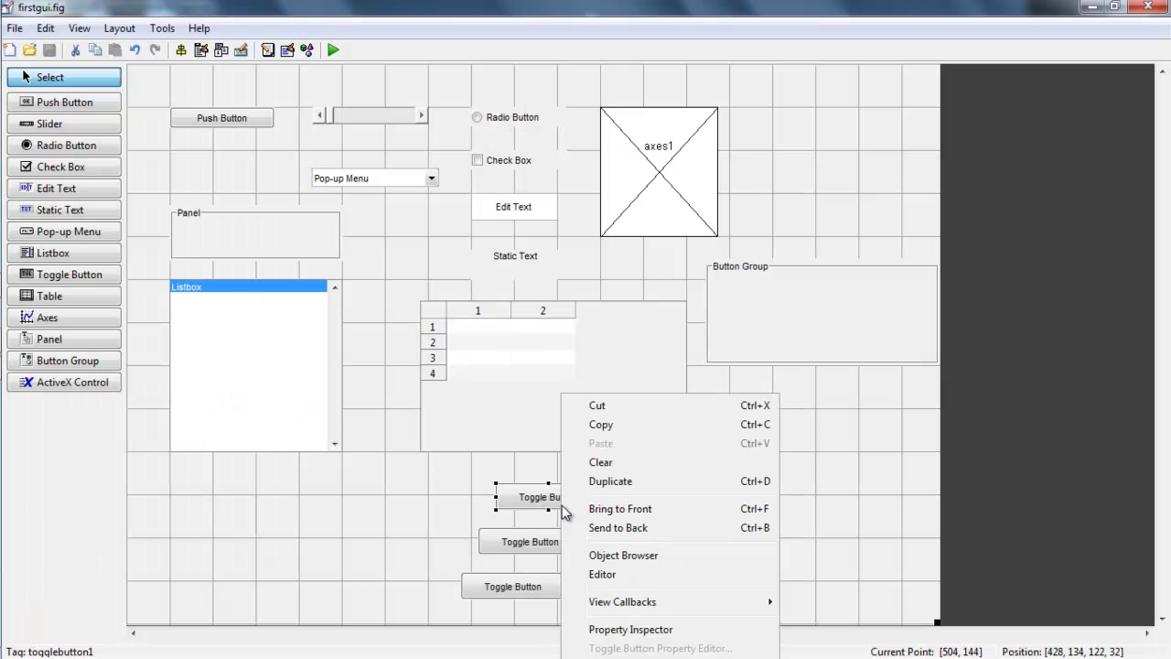
pyautogui.moveTo(646, 606)
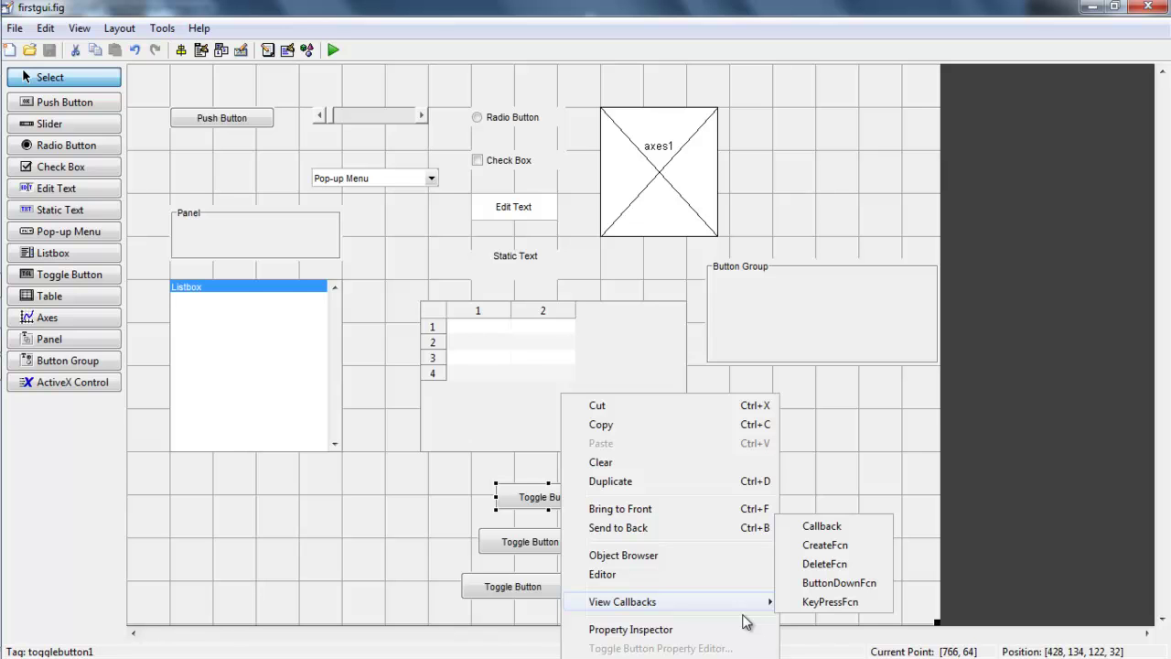
pyautogui.click(690, 169)
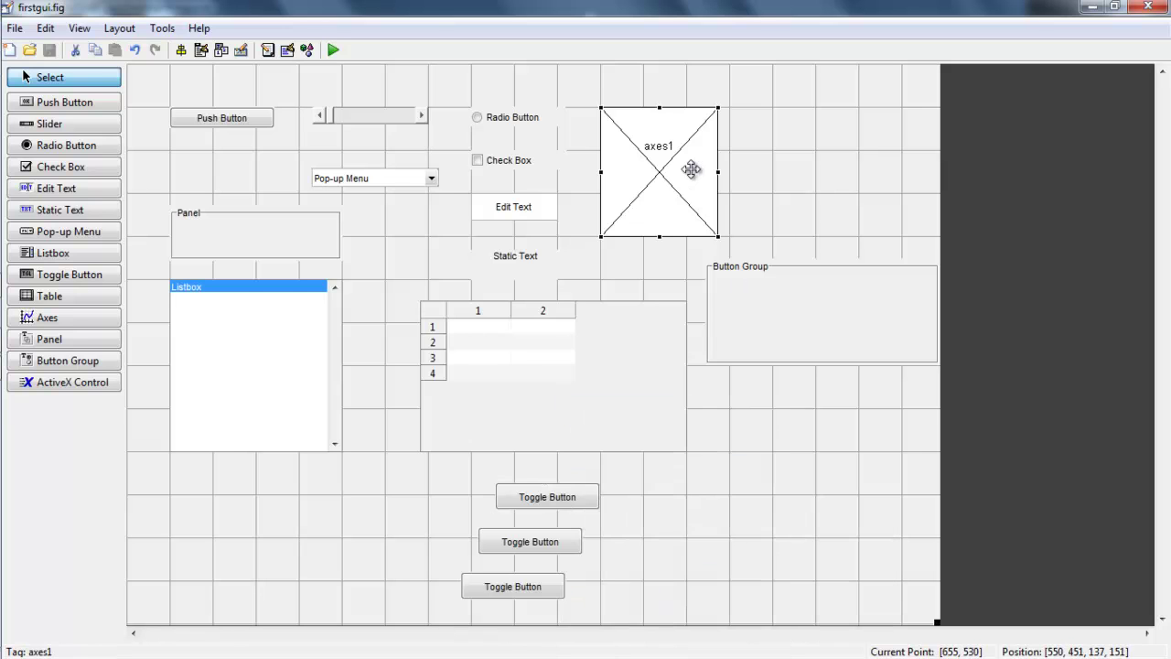
pyautogui.rightClick(690, 169)
pyautogui.moveTo(787, 380)
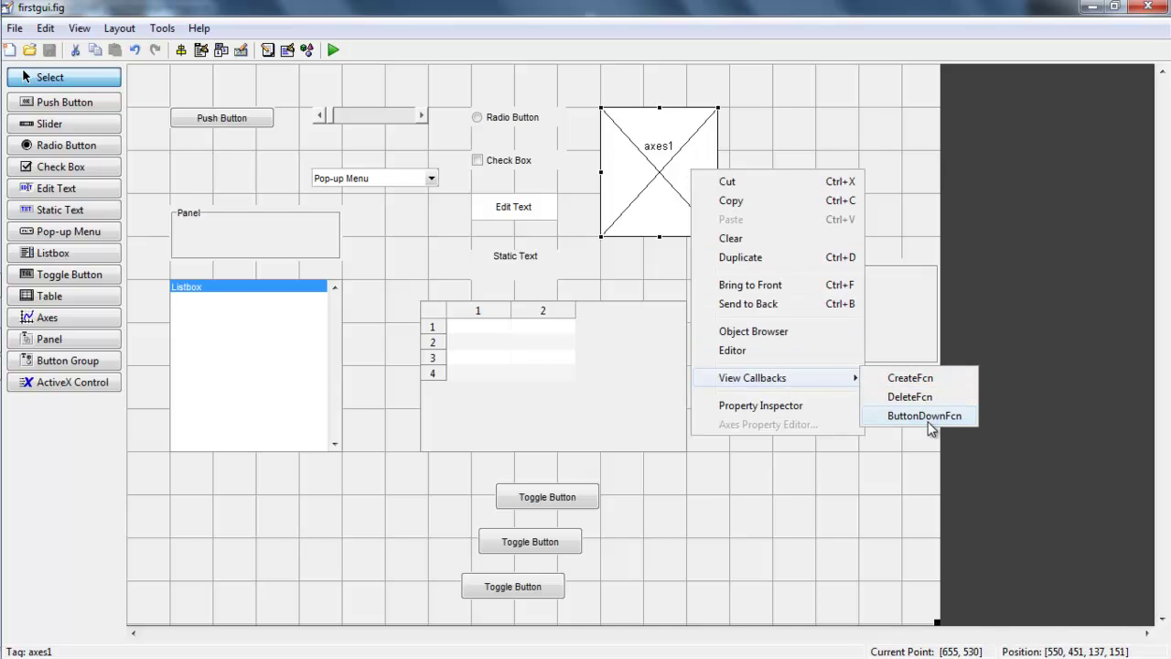
# Examine the callback types available for the pop-up menu, listbox, panel and button group
pyautogui.rightClick(389, 187)
pyautogui.moveTo(536, 395)
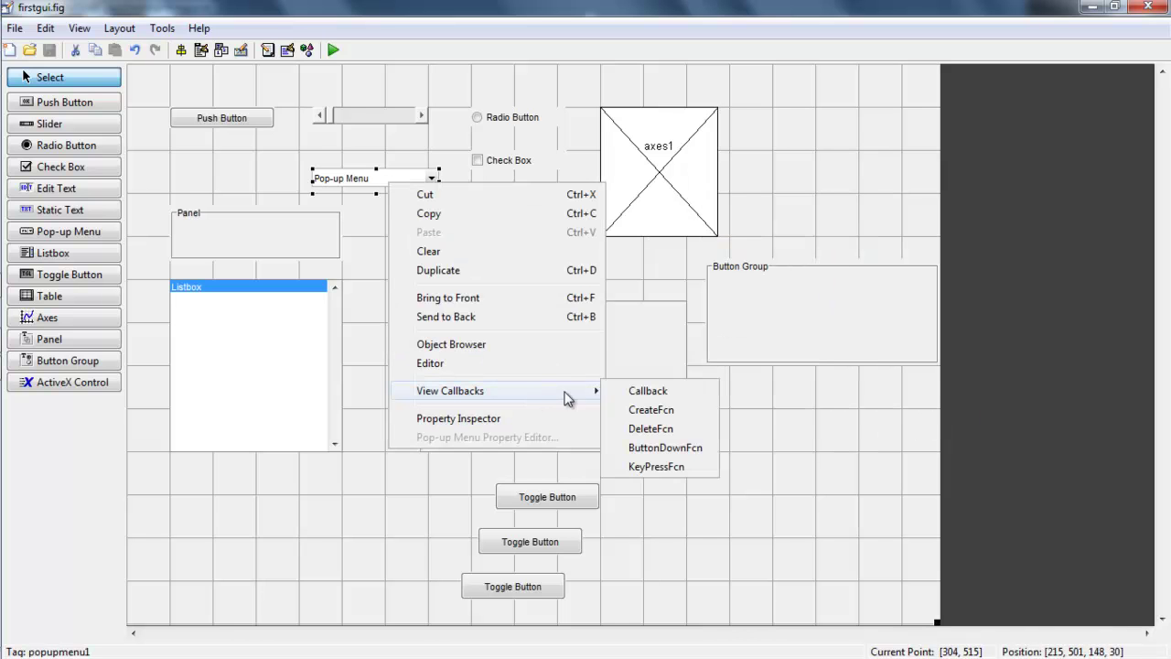
pyautogui.rightClick(254, 348)
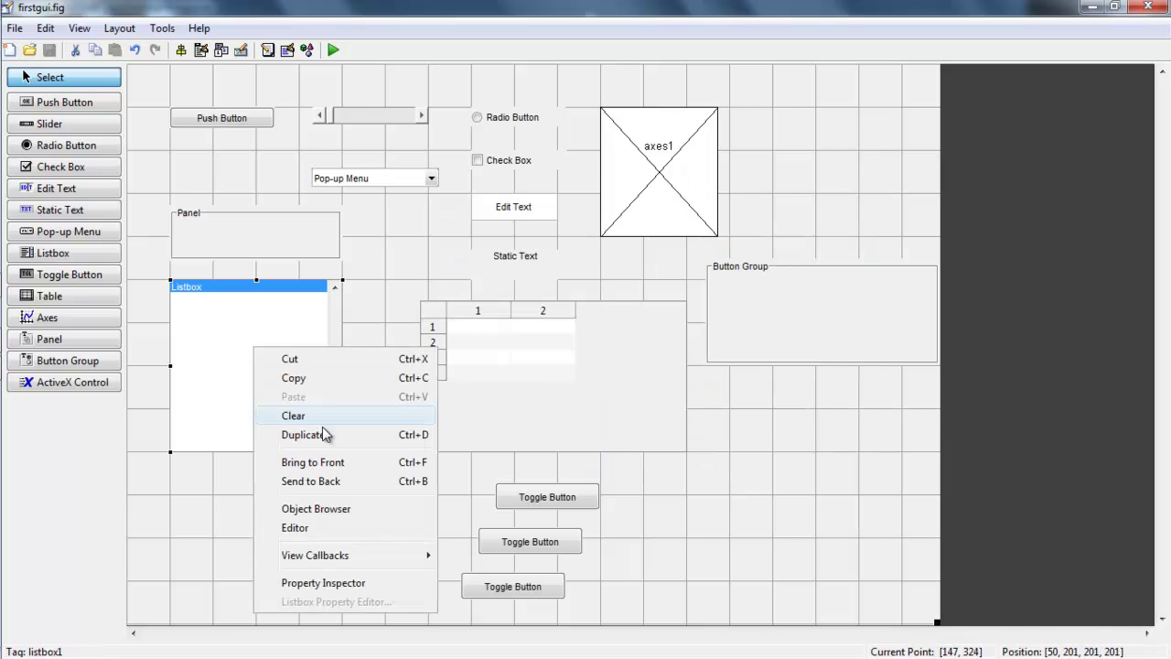
pyautogui.moveTo(398, 567)
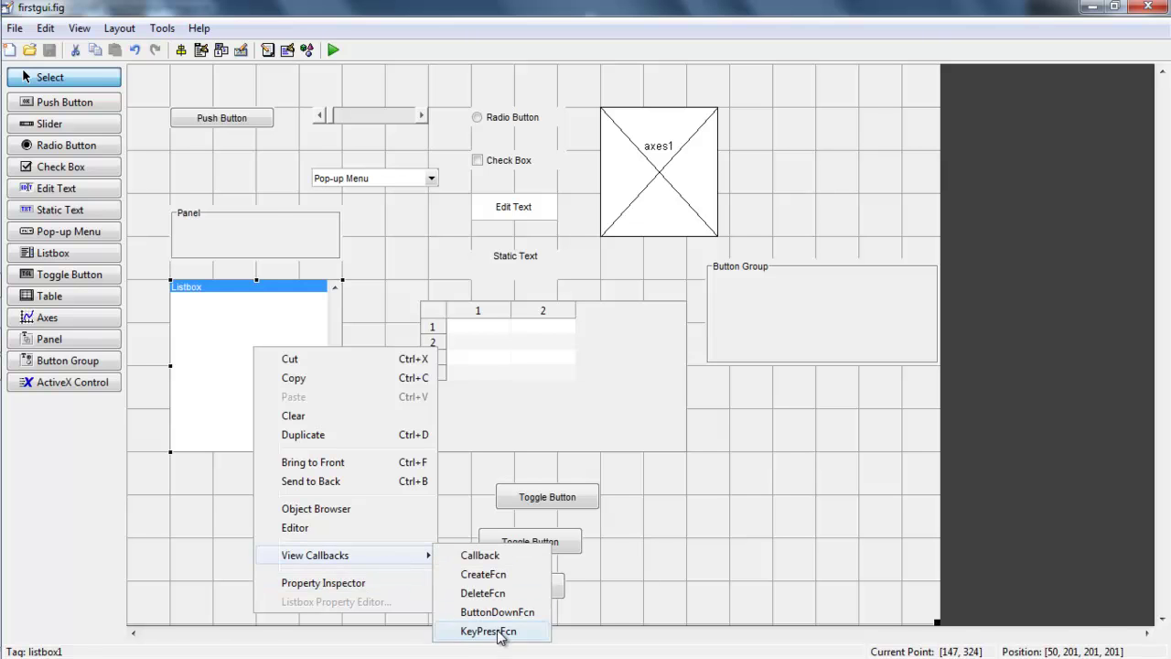
pyautogui.click(266, 239)
pyautogui.rightClick(266, 237)
pyautogui.moveTo(372, 444)
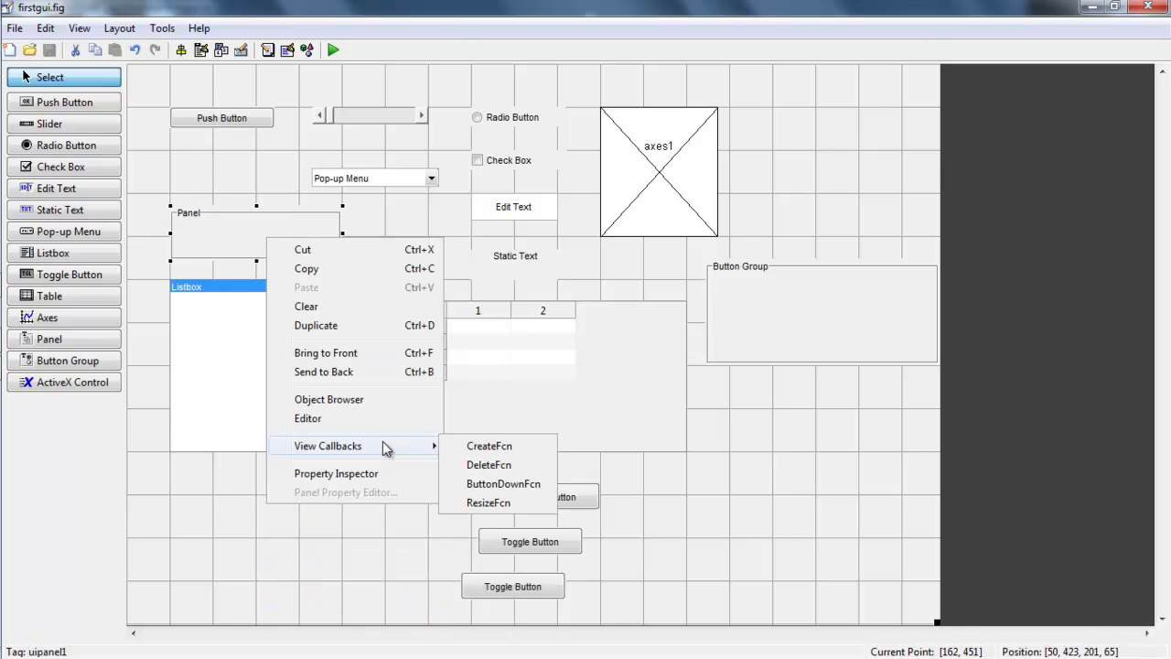
pyautogui.rightClick(787, 293)
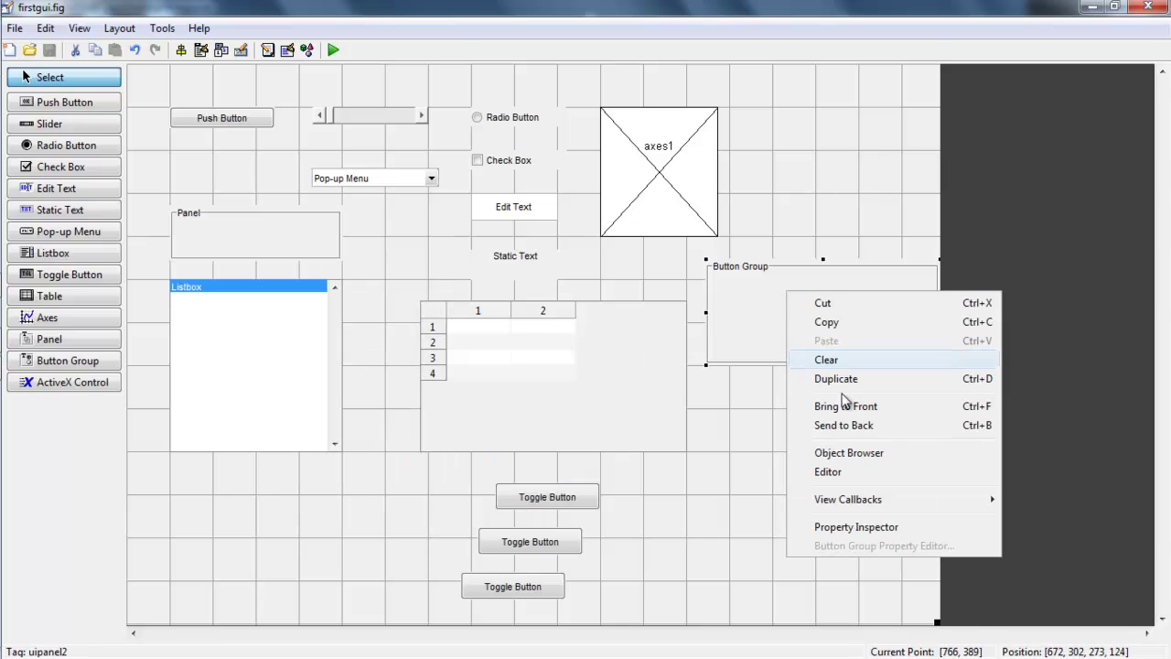
pyautogui.moveTo(891, 497)
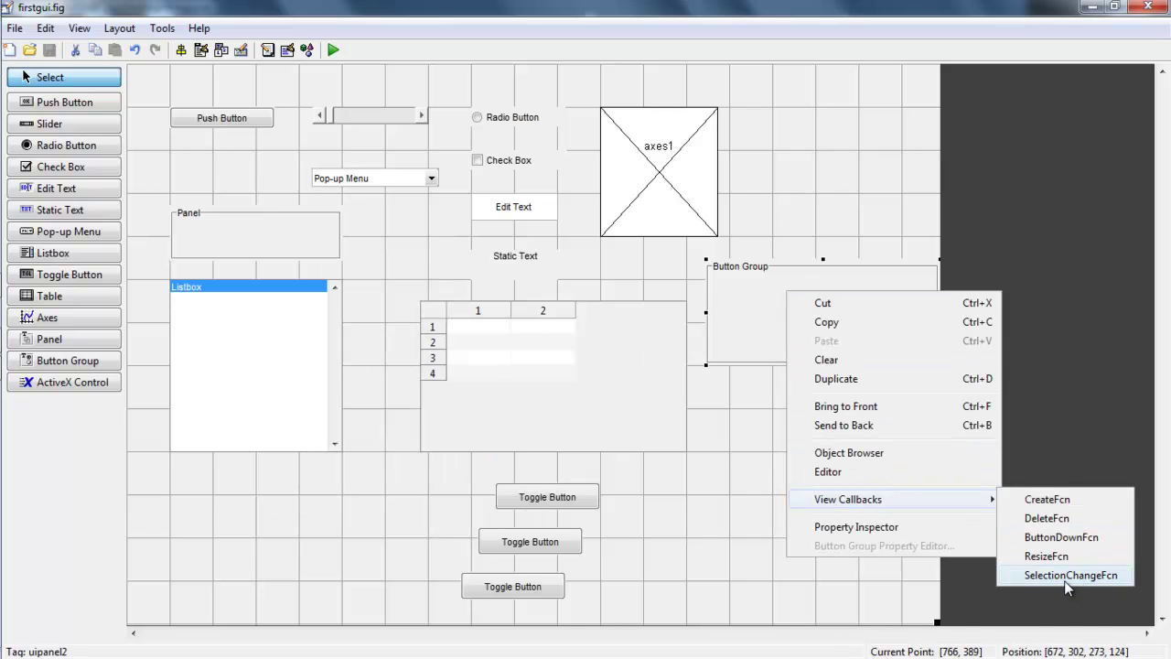
pyautogui.click(686, 555)
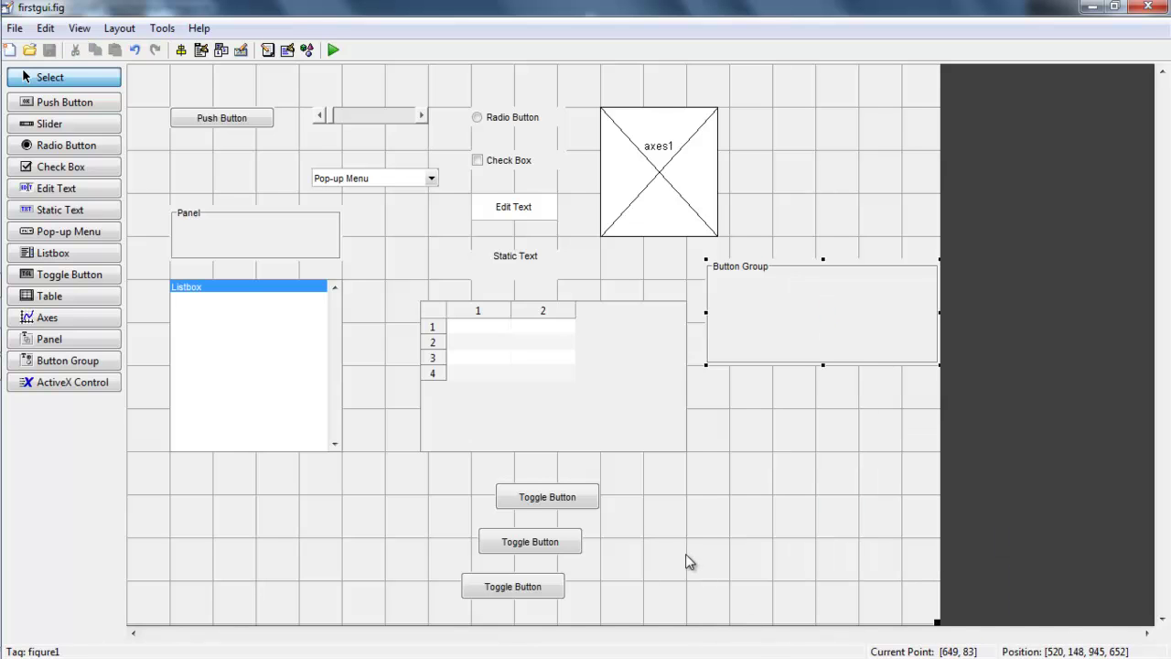